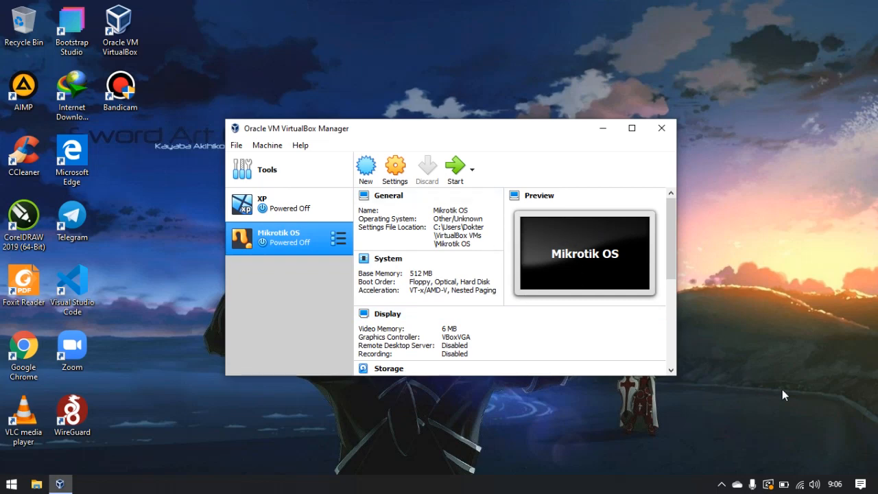
Open the network adapter options from the Windows network settings.
right_click(799, 483)
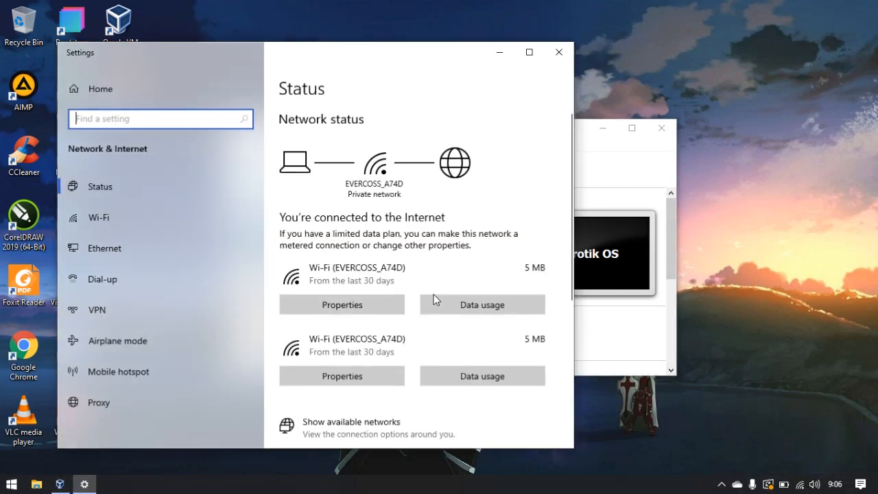
scroll(343, 261, "down", 3)
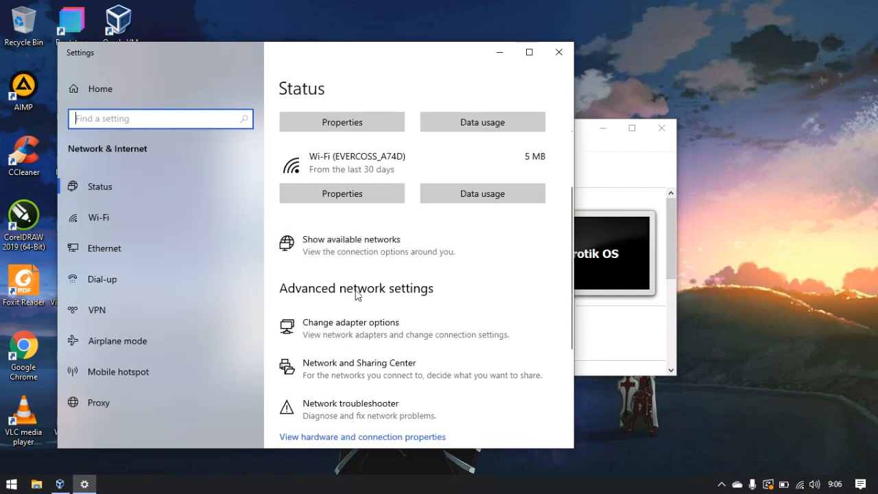
left_click(406, 319)
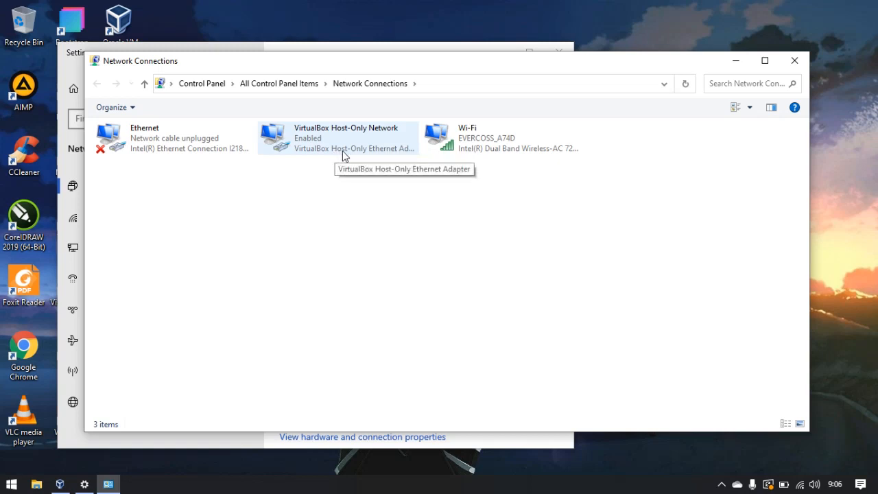
Enable Internet Connection Sharing on the Wi-Fi connection with VirtualBox Host-Only Network as the home networking connection.
left_click(495, 144)
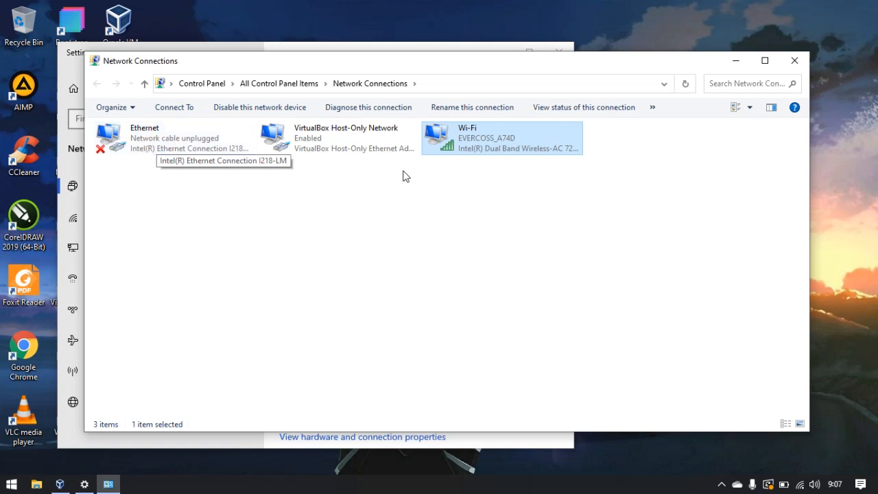
right_click(470, 137)
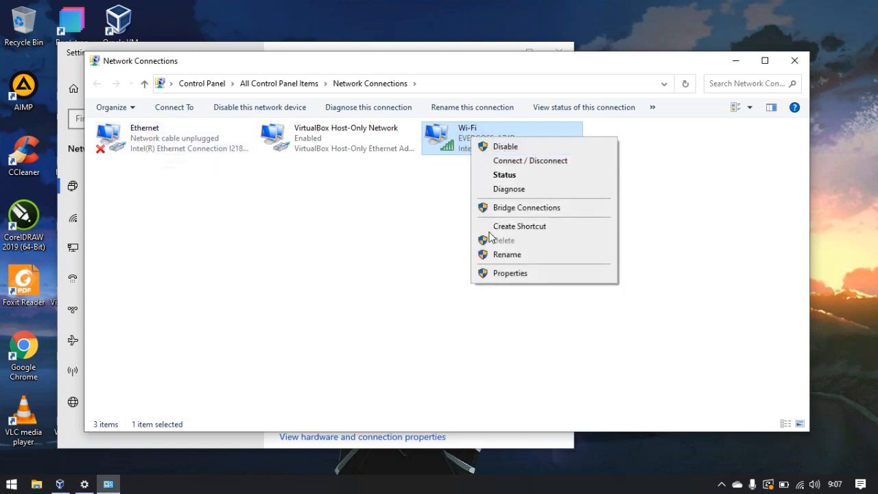
left_click(507, 273)
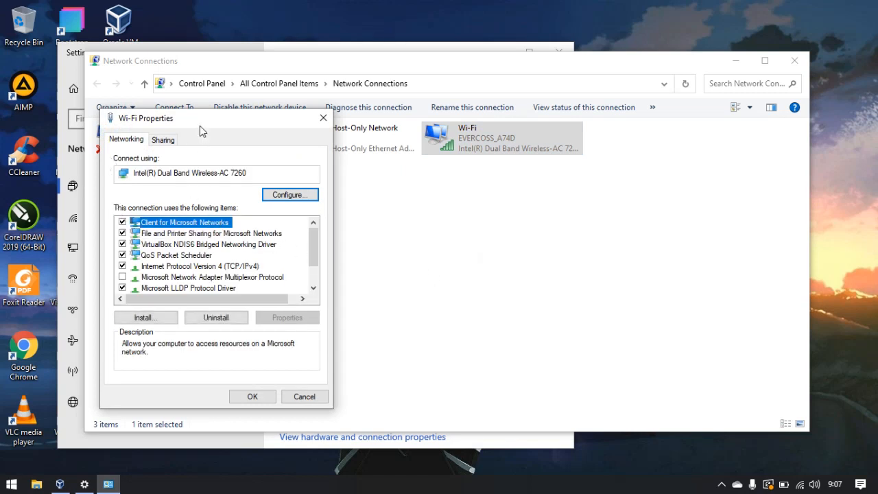
left_click(163, 140)
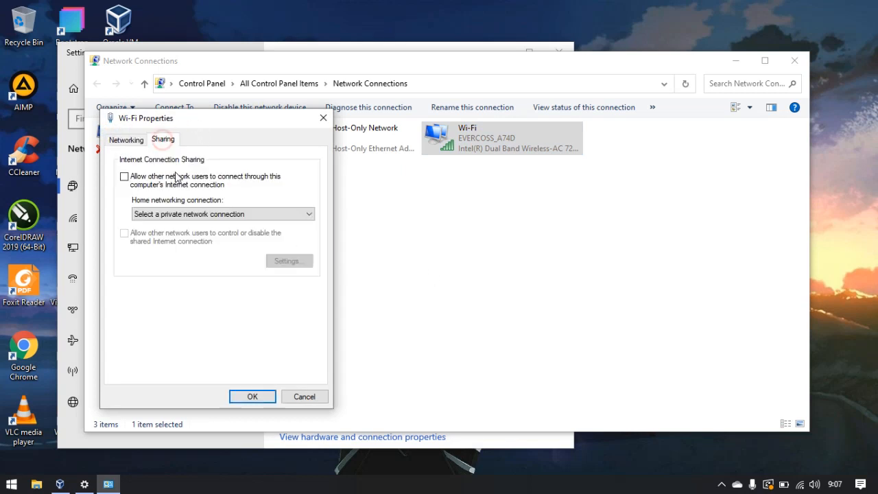
left_click(124, 177)
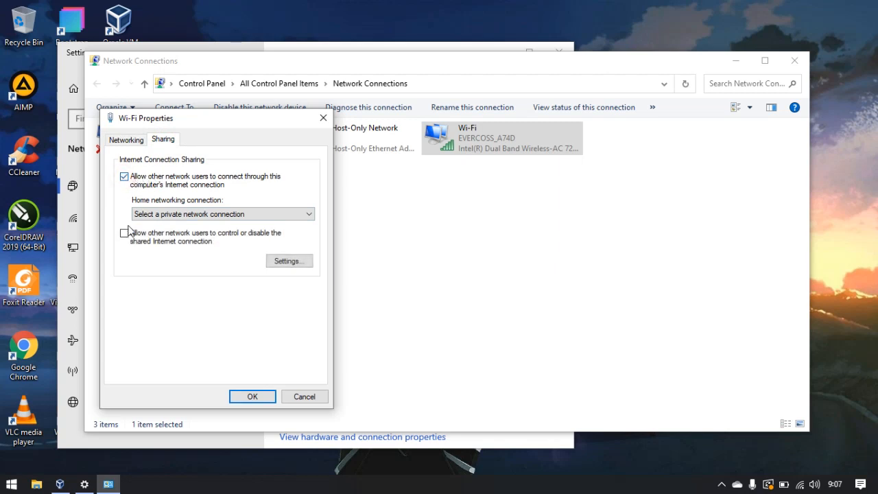
left_click(190, 216)
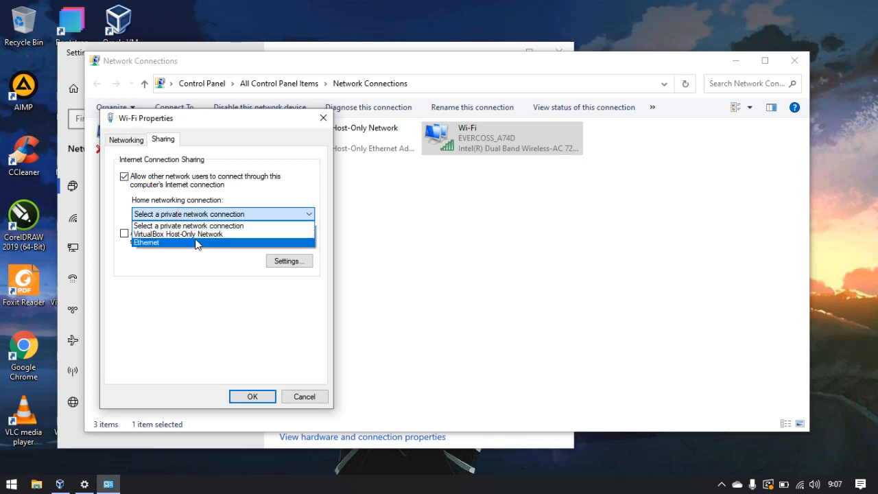
left_click(196, 237)
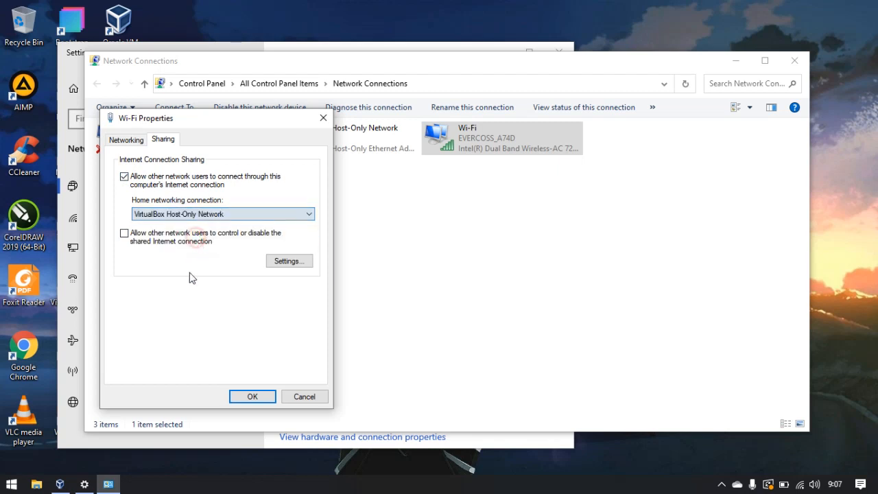
Review the sharing service settings, then apply and confirm enabling Internet Connection Sharing.
left_click(280, 264)
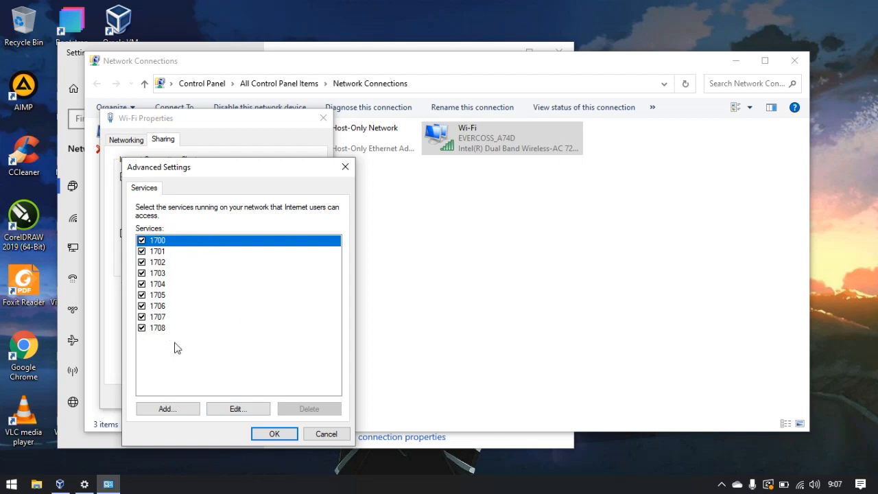
left_click(273, 434)
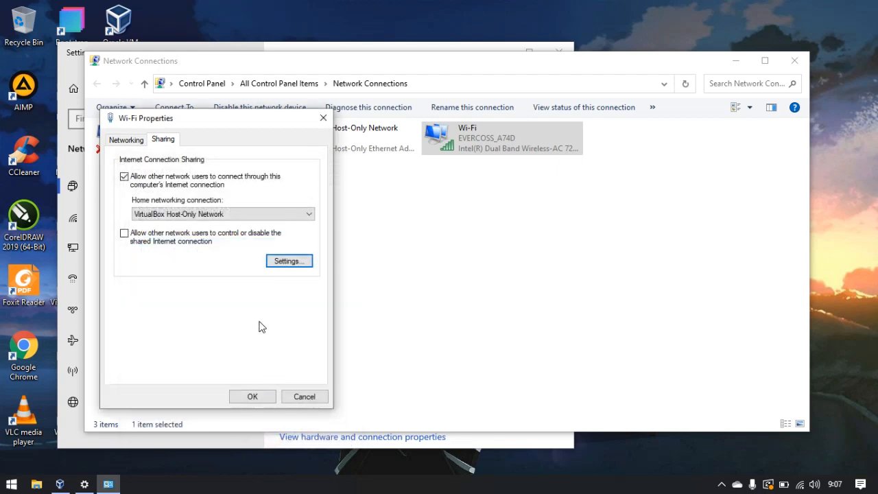
left_click(252, 397)
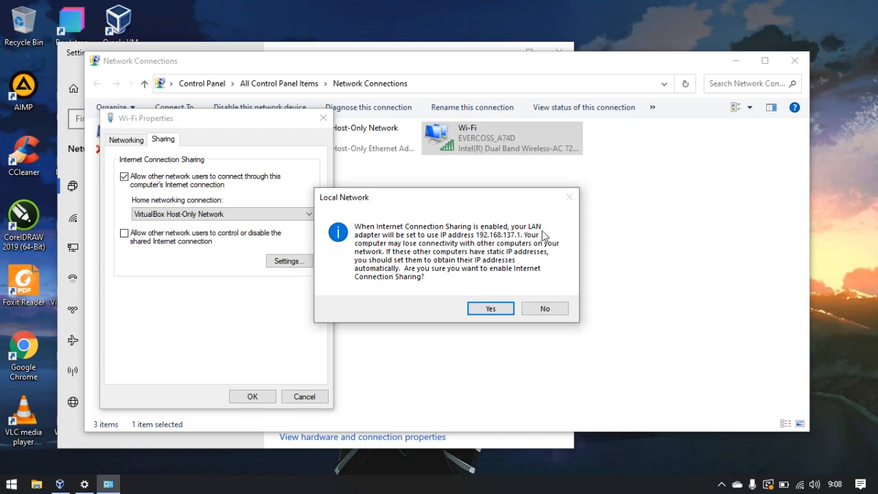
left_click(490, 309)
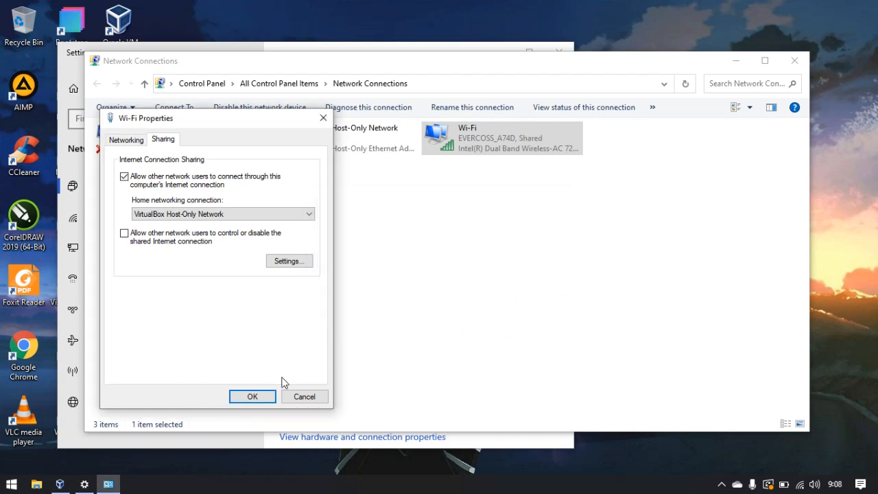
left_click(268, 397)
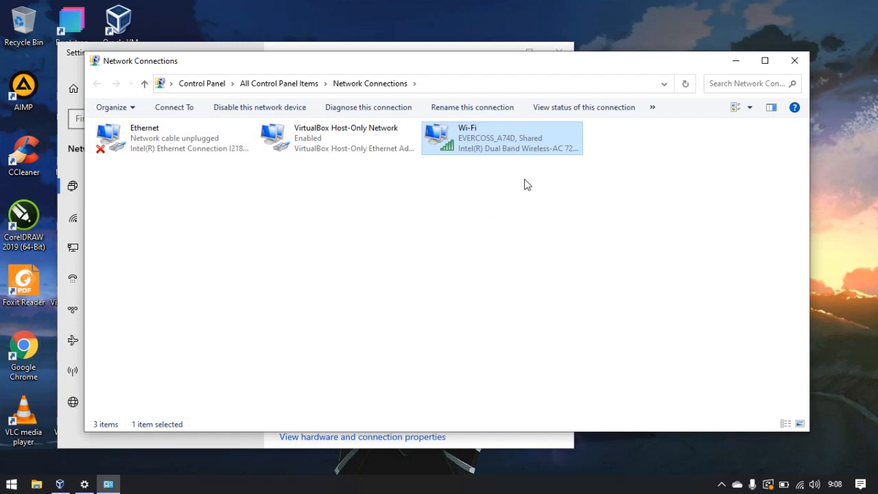
Inspect the IPv4 address settings of the VirtualBox Host-Only Network adapter.
left_click(328, 140)
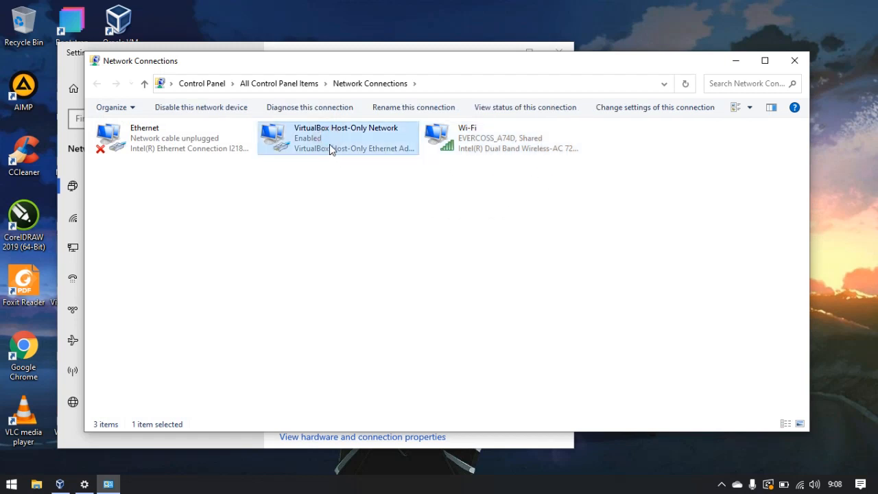
right_click(330, 143)
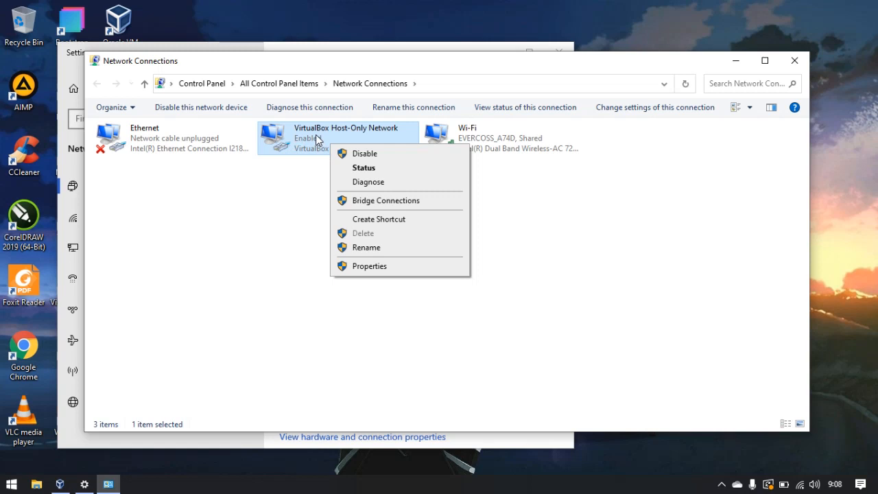
left_click(508, 151)
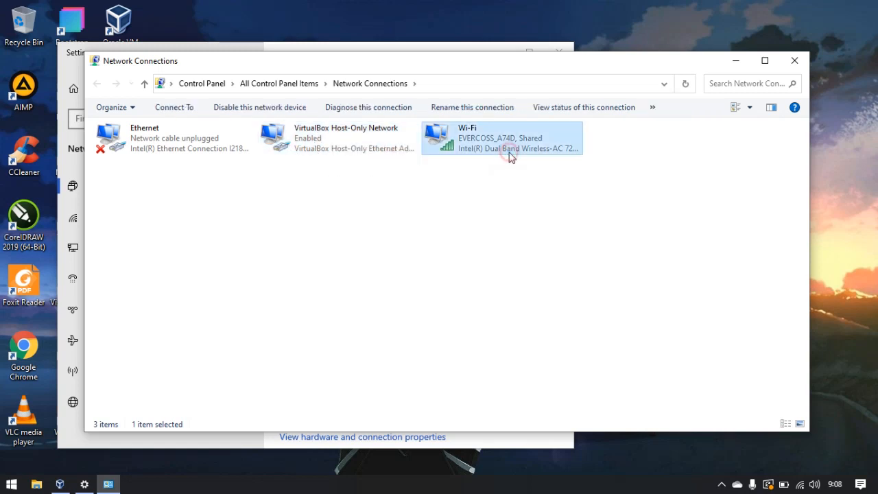
left_click(340, 135)
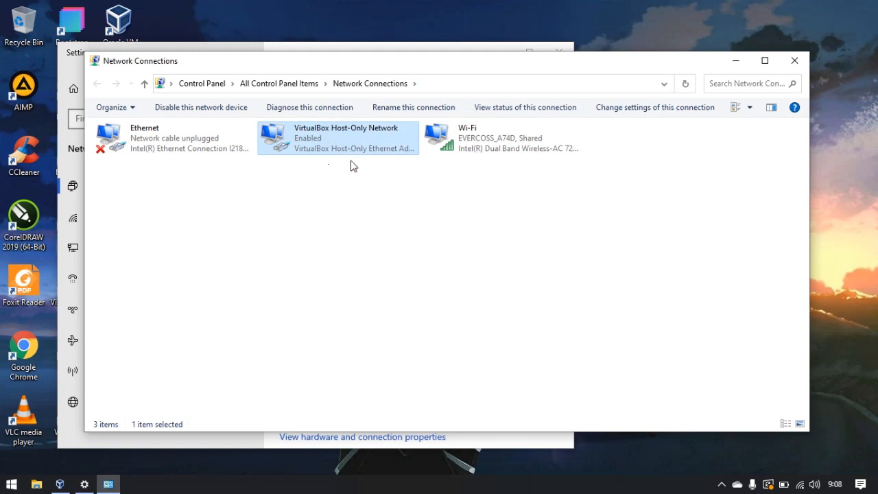
right_click(348, 141)
left_click(356, 262)
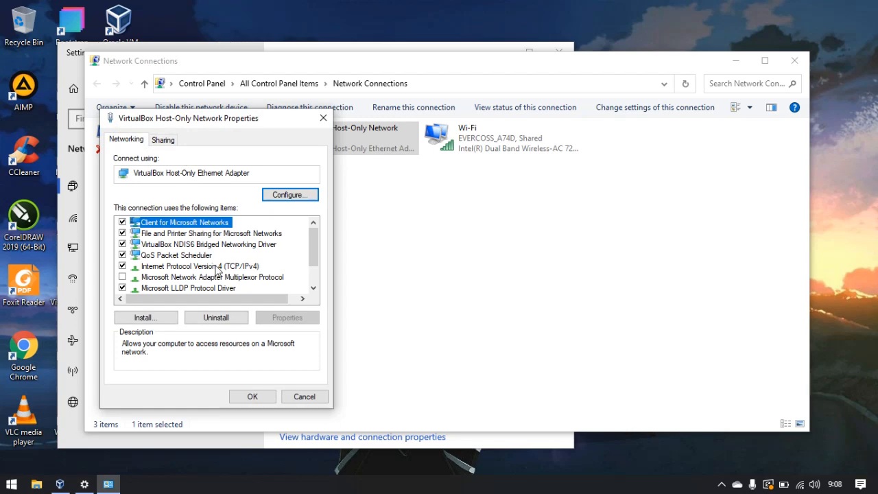
double_click(214, 266)
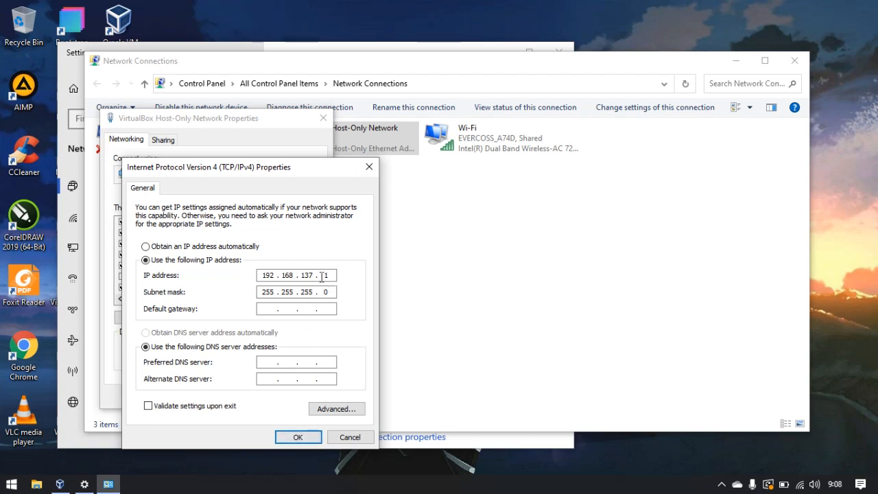
left_click(304, 439)
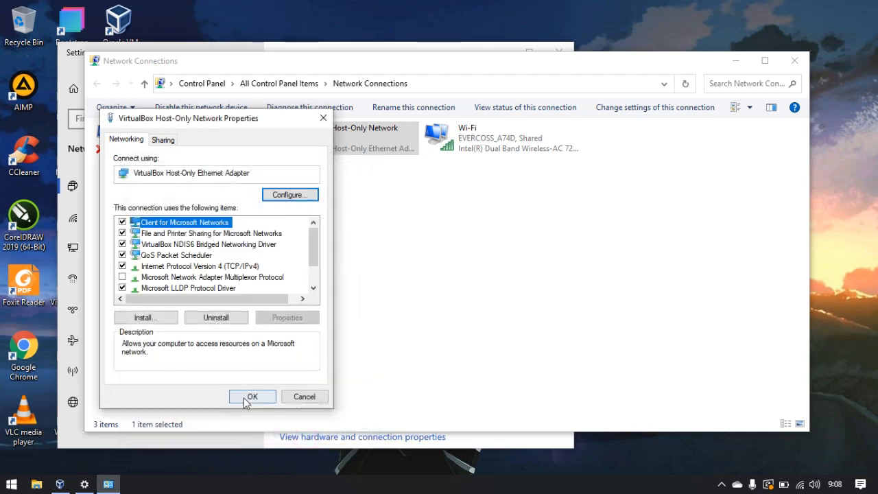
left_click(250, 397)
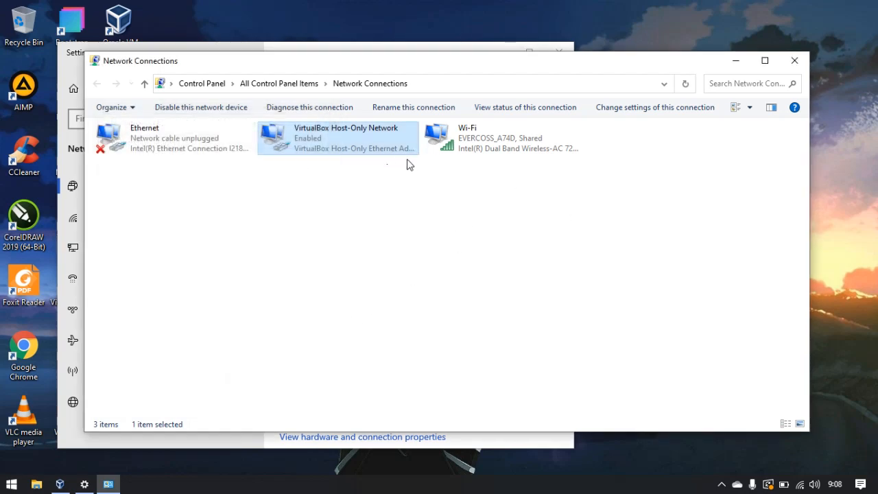
Close the network windows and open the Network settings of the Mikrotik OS virtual machine.
left_click(794, 62)
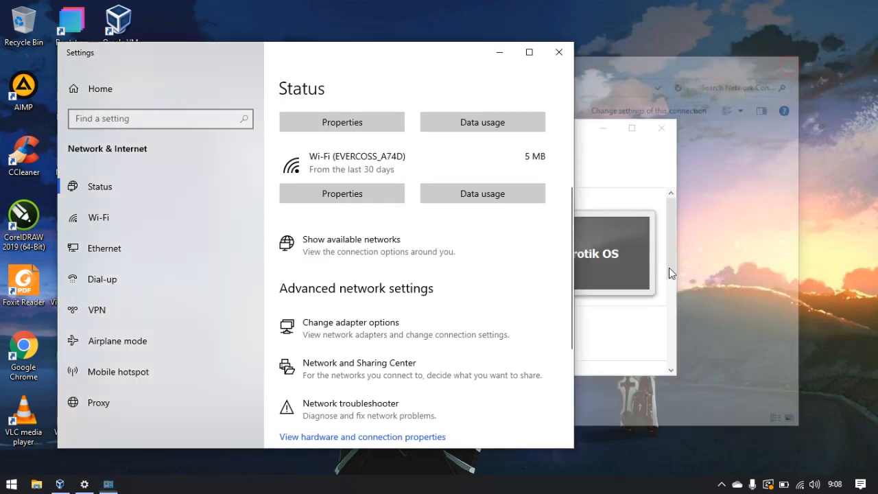
left_click(556, 52)
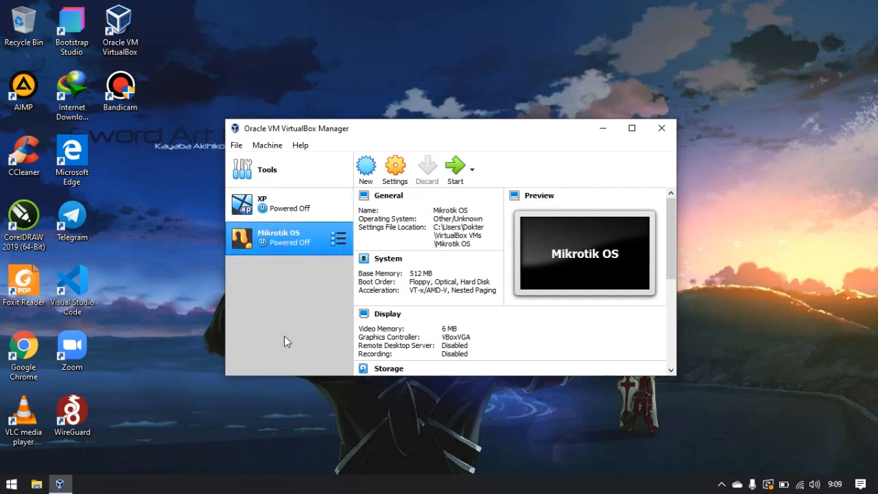
left_click(385, 184)
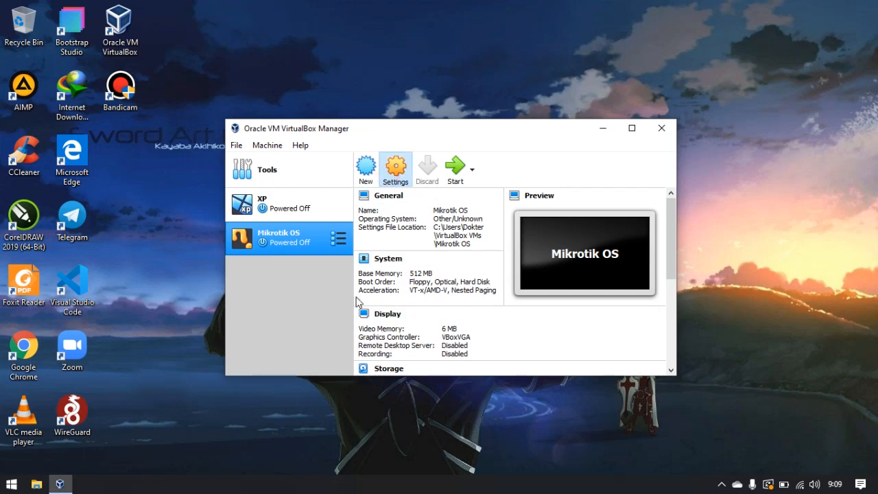
left_click(296, 232)
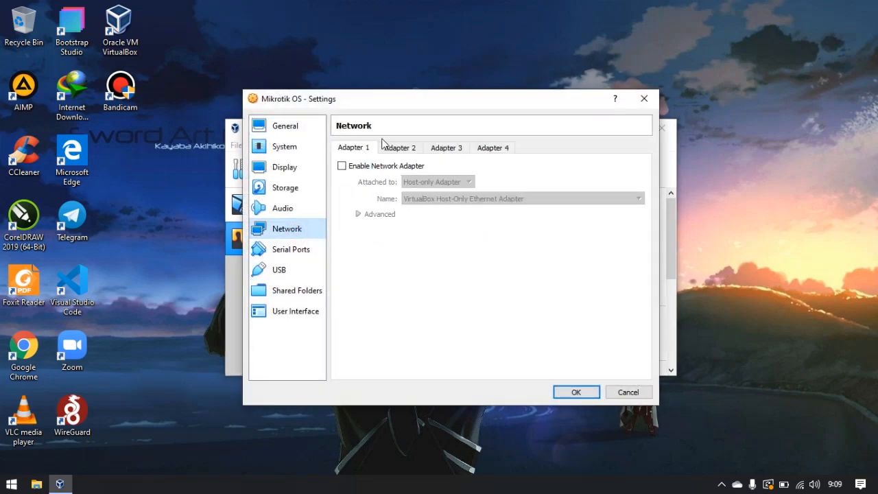
Enable Adapter 1 attached as Host-only Adapter on VirtualBox Host-Only Ethernet Adapter and expand its advanced options.
left_click(345, 167)
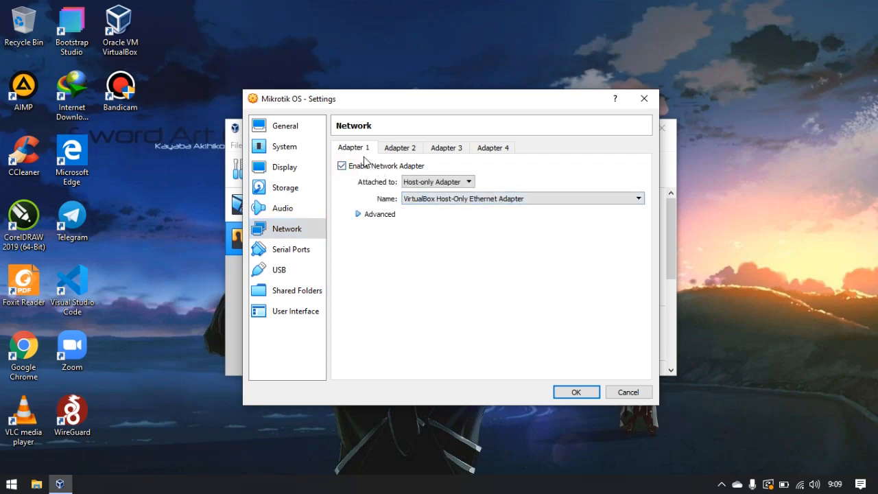
left_click(453, 183)
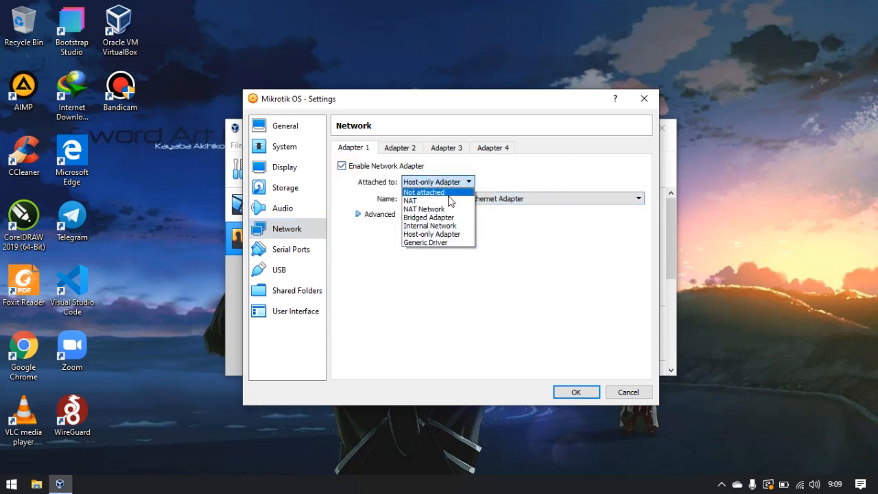
left_click(442, 238)
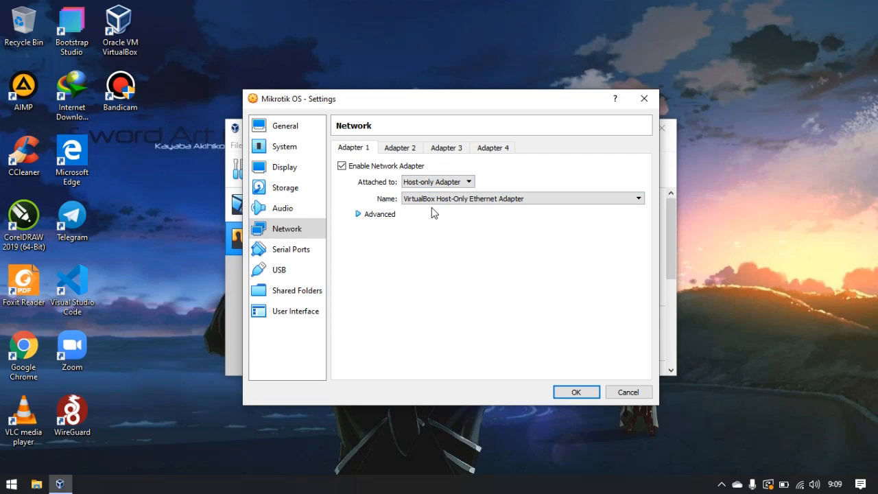
left_click(381, 215)
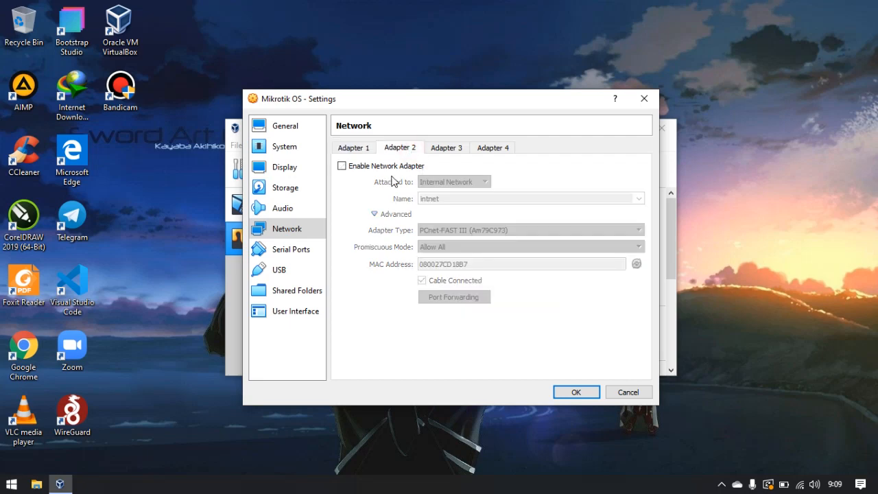
Enable the Mikrotik OS VM's Adapter 2 attached to Internal Network intnet with promiscuous mode Allow All, and save.
left_click(342, 166)
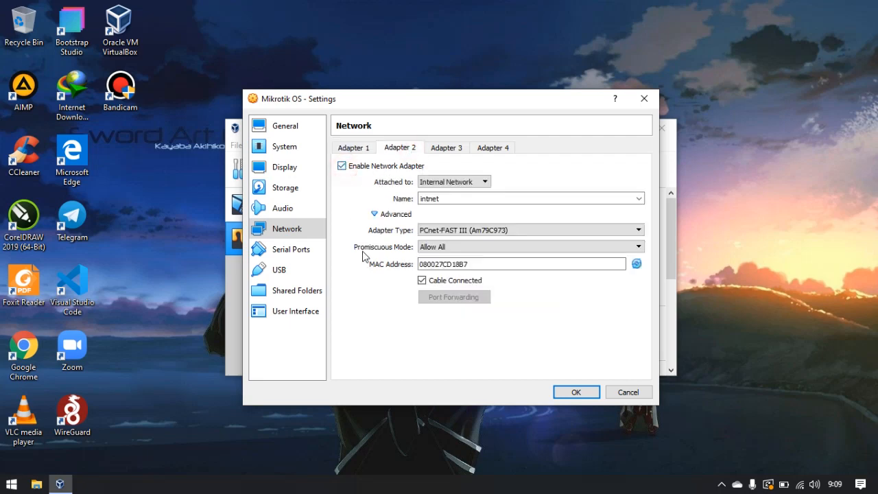
left_click(467, 182)
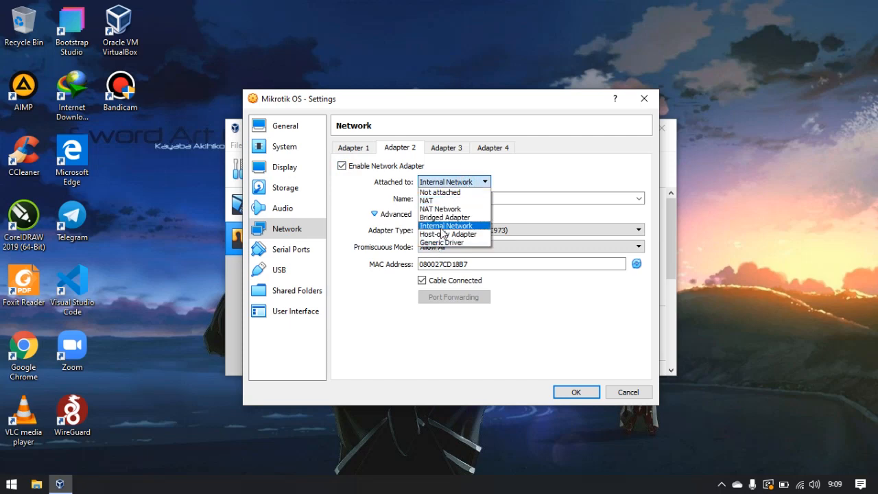
left_click(442, 229)
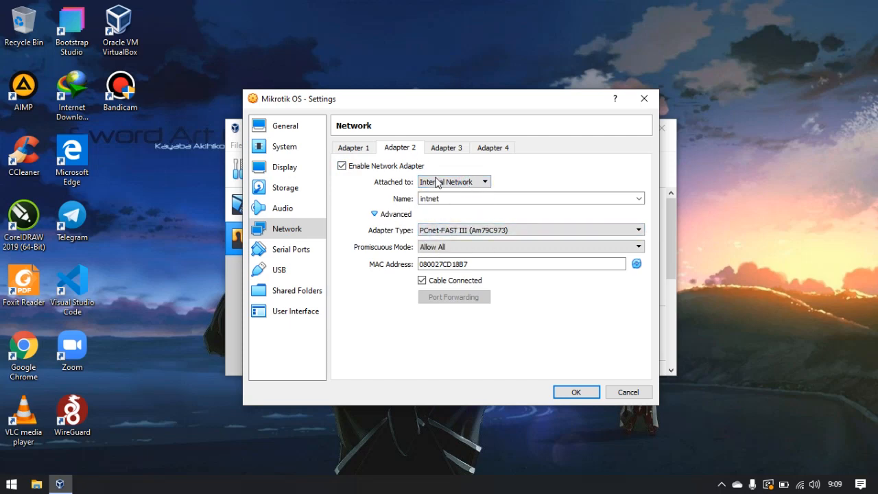
left_click(426, 246)
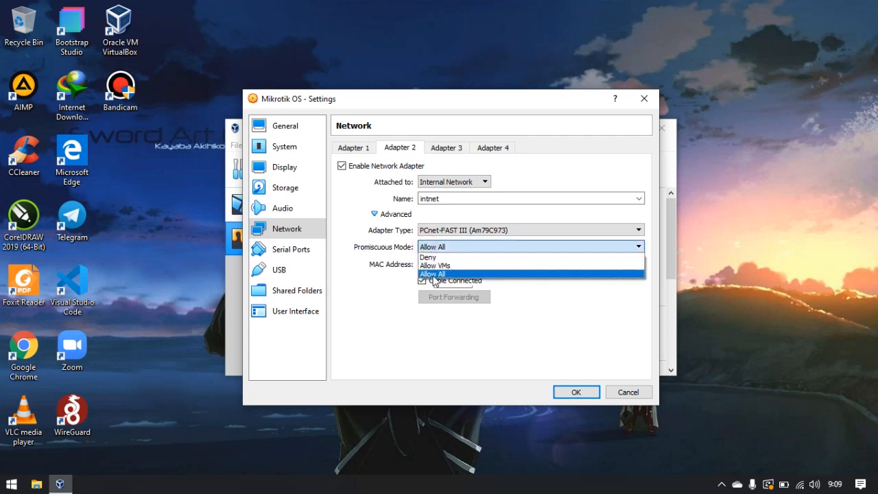
left_click(434, 274)
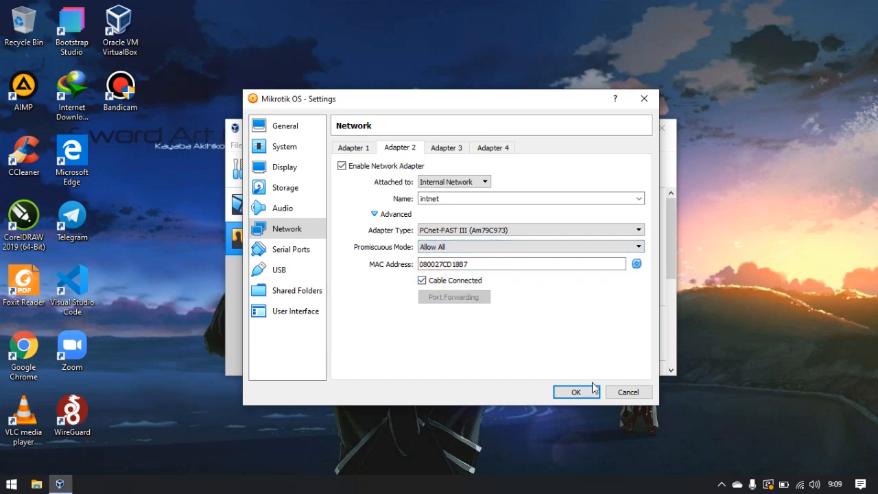
left_click(576, 393)
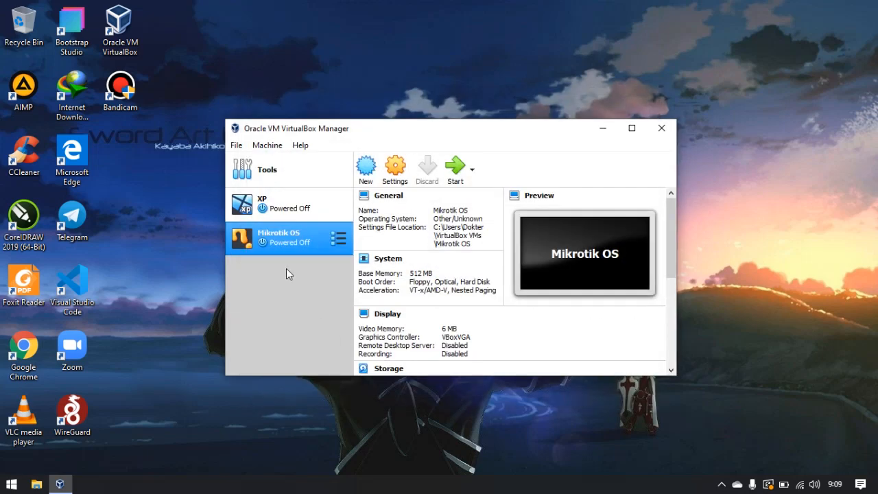
Open the XP VM's network settings, enable Adapter 1 attached to Internal Network intnet, and save.
left_click(283, 210)
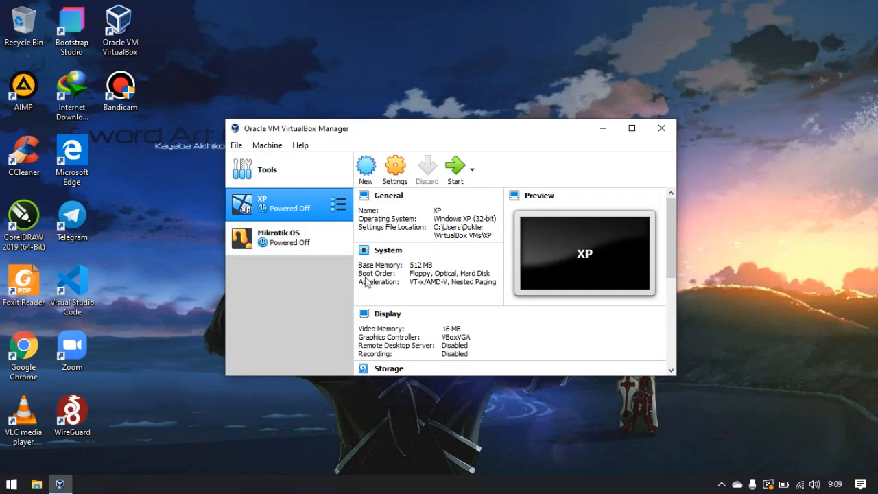
left_click(395, 168)
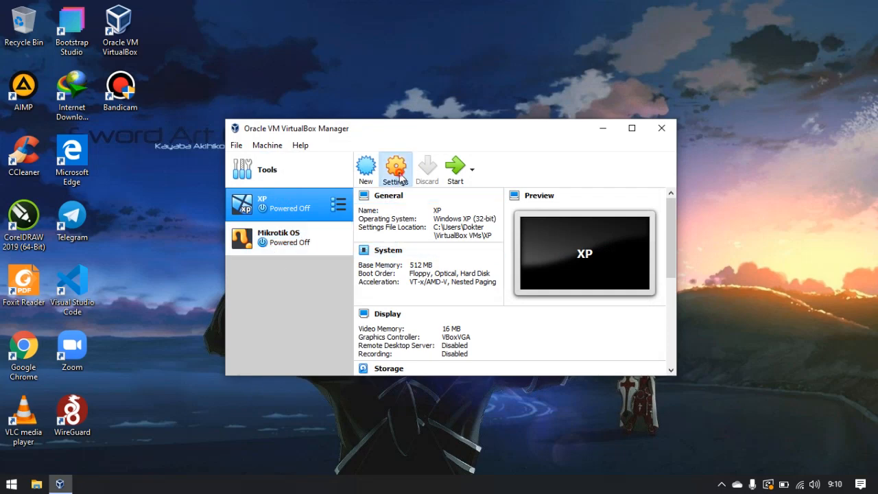
left_click(292, 230)
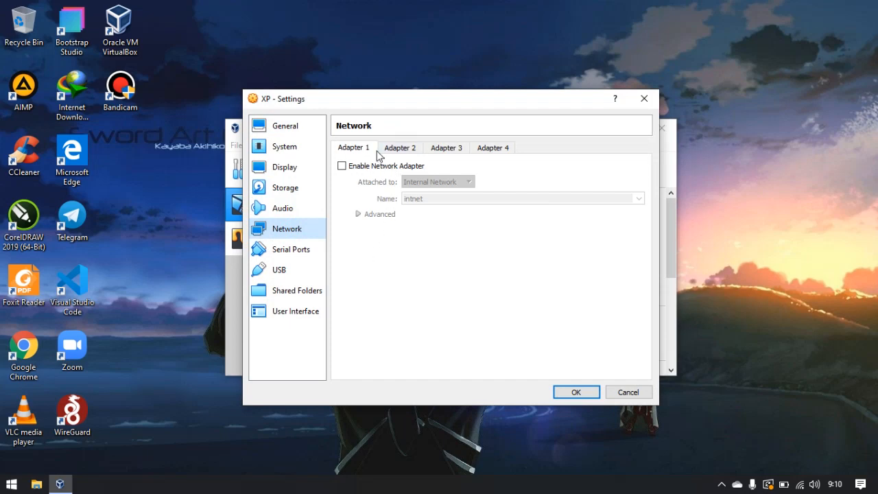
left_click(342, 166)
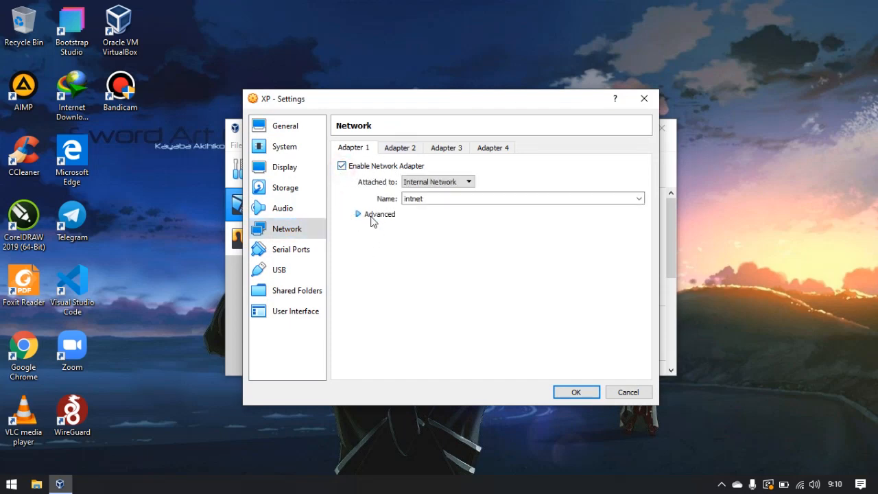
left_click(463, 184)
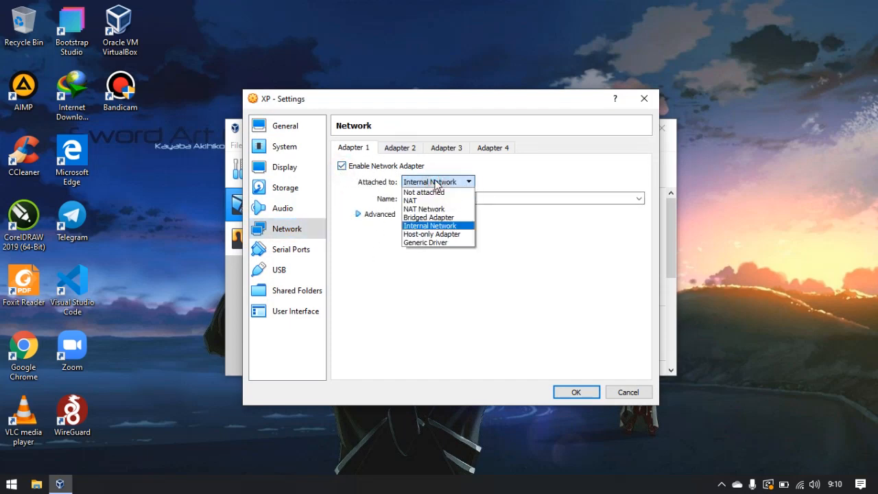
left_click(425, 228)
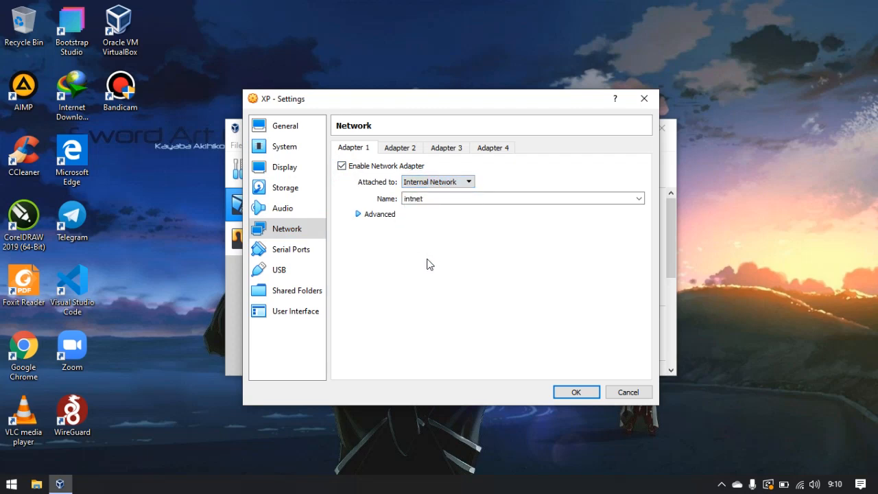
left_click(370, 218)
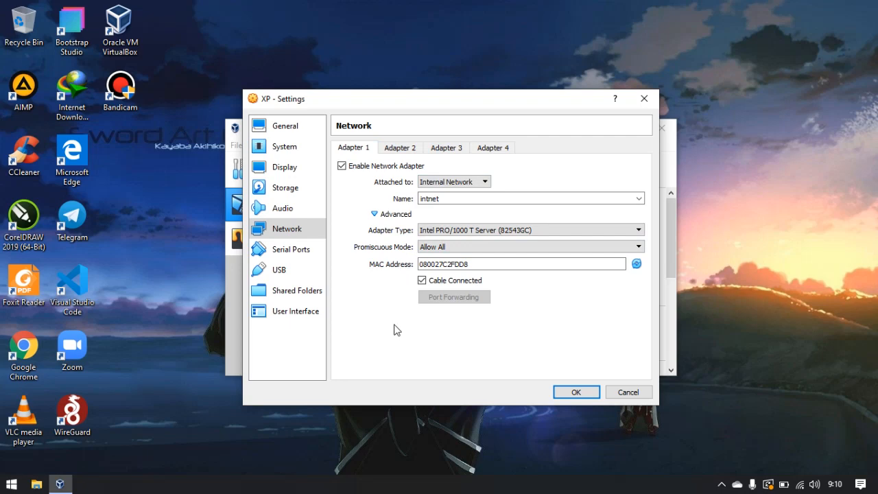
left_click(576, 393)
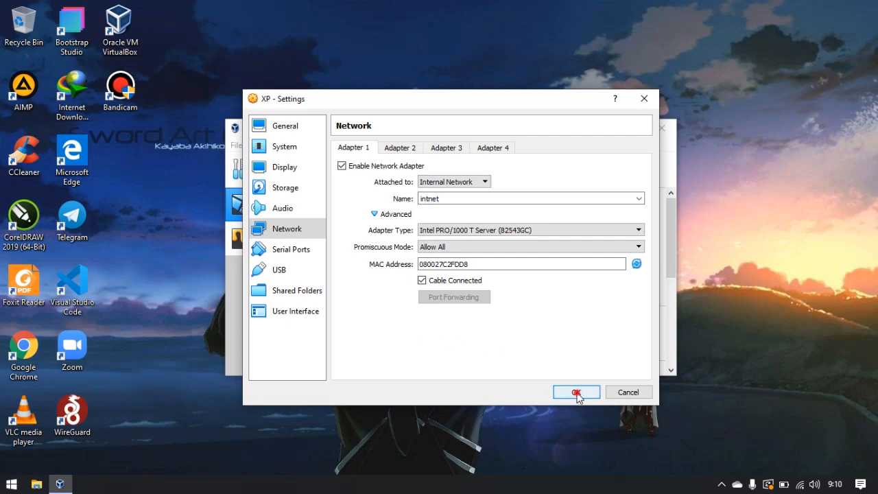
Start the XP and Mikrotik OS virtual machines.
left_click(262, 256)
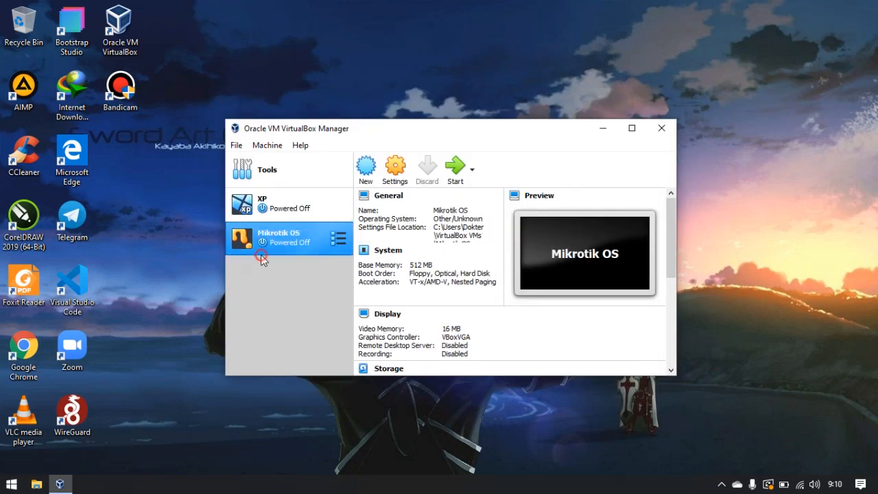
left_click(277, 206)
left_click(454, 171)
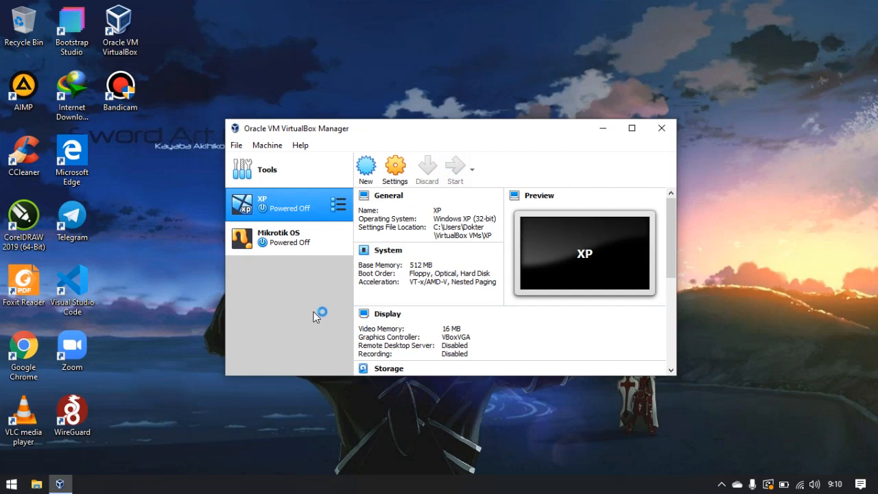
left_click(282, 242)
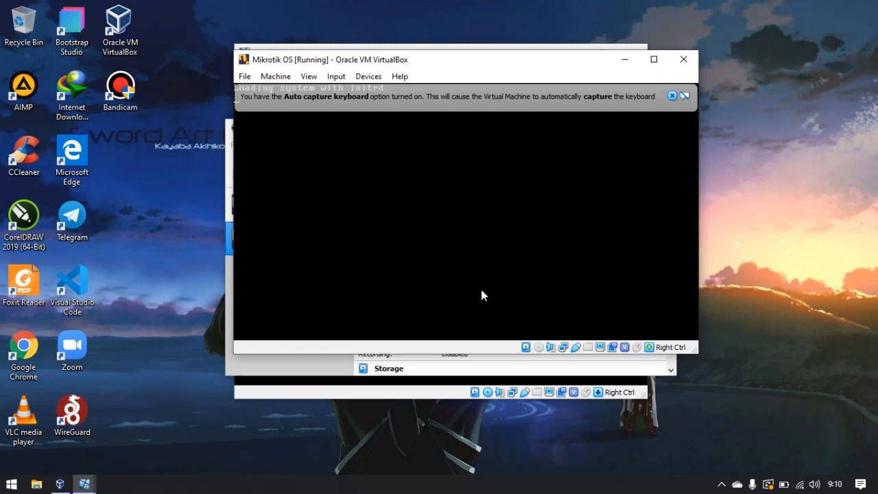
Dismiss the keyboard capture notice, log in to the MikroTik console as admin, and continue past the startup prompts.
left_click(672, 95)
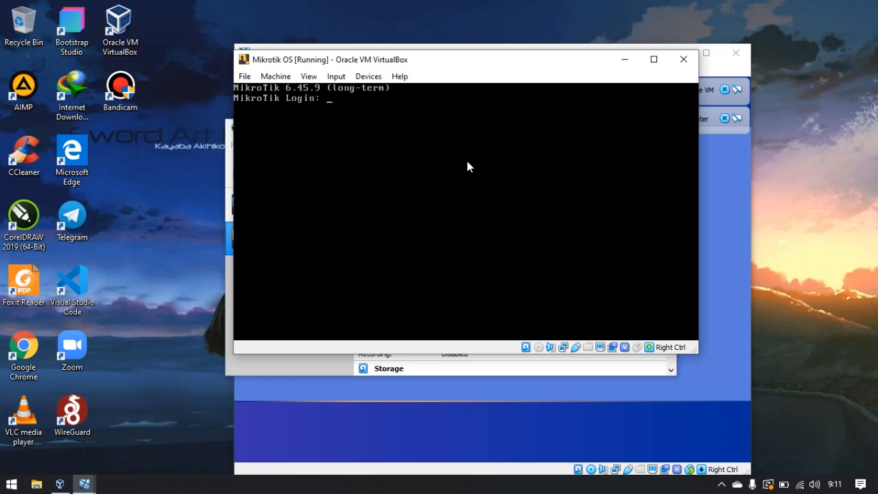
type("admin")
key("Return")
key("Return")
key("Return")
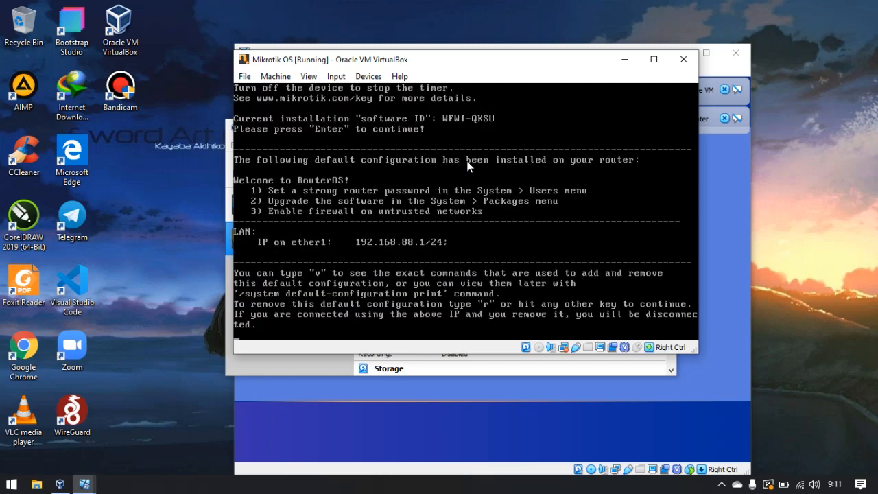
key("Return")
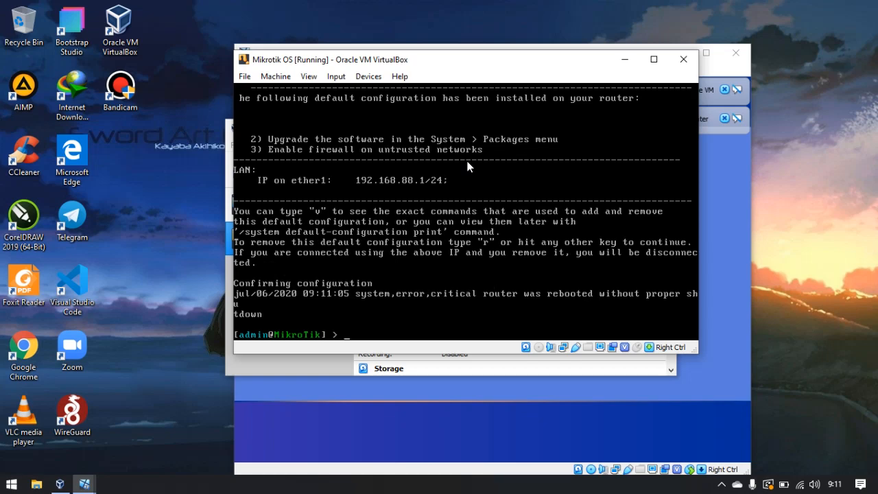
List the router's interfaces with the interface print command.
type("interfa")
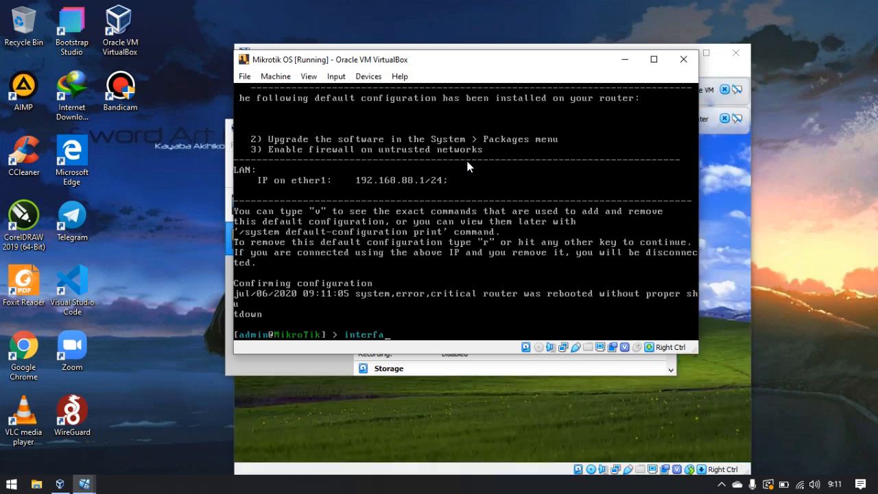
type("ce print")
key("Return")
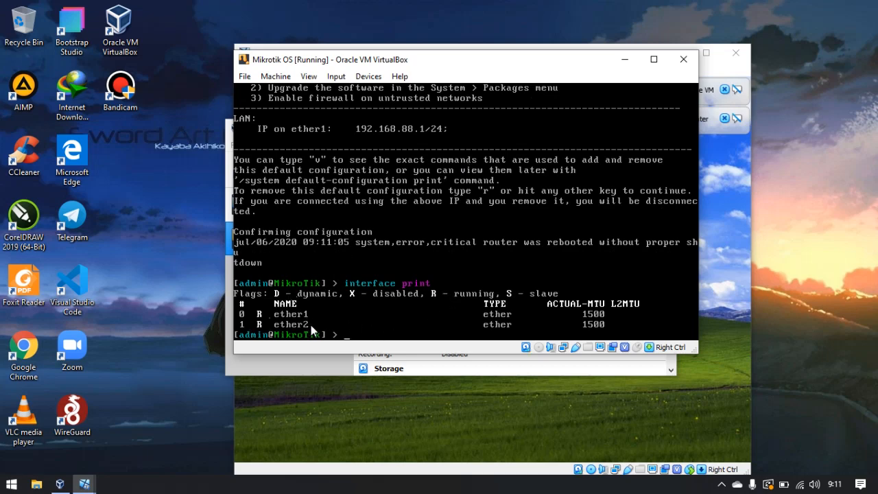
Add the IP address 192.168.137.2/24 to interface ether1 on the router.
type("ip address add address=")
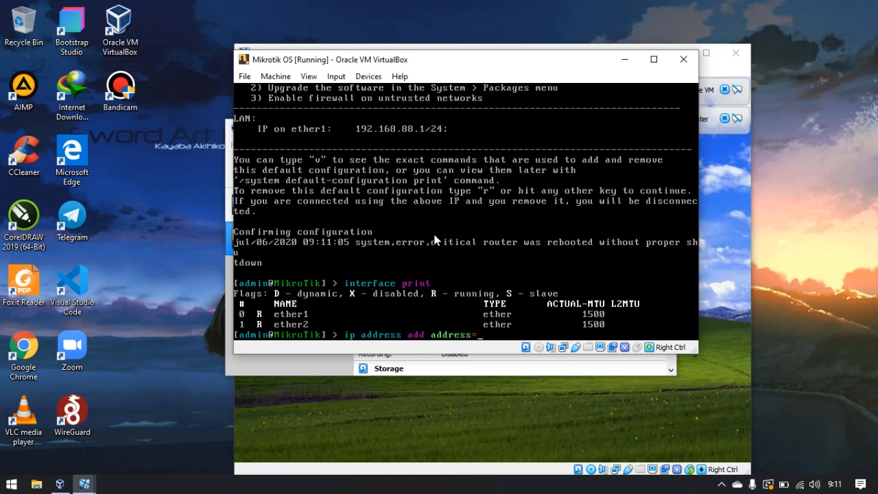
type("192.168.137.")
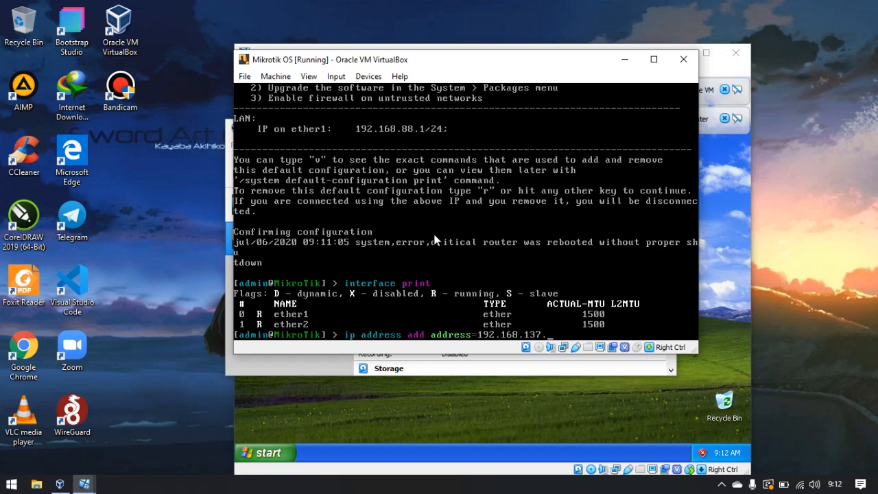
type("2")
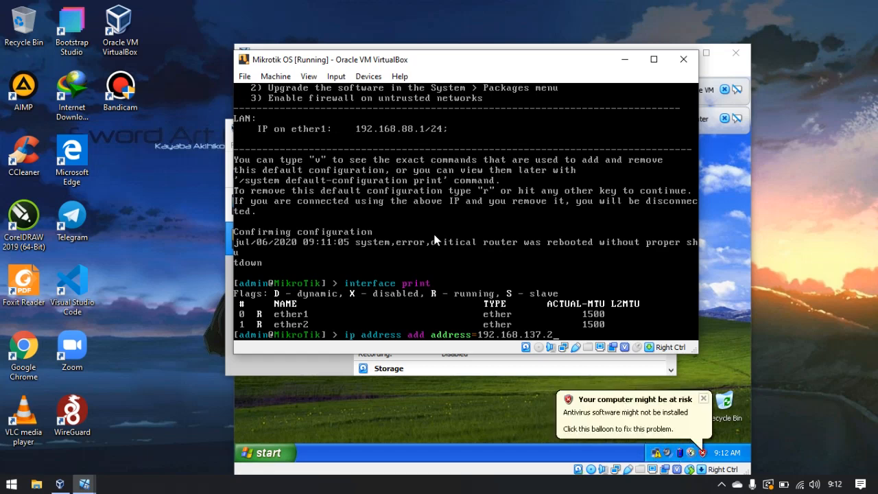
type("/24 interf")
key("Tab")
type("ether1")
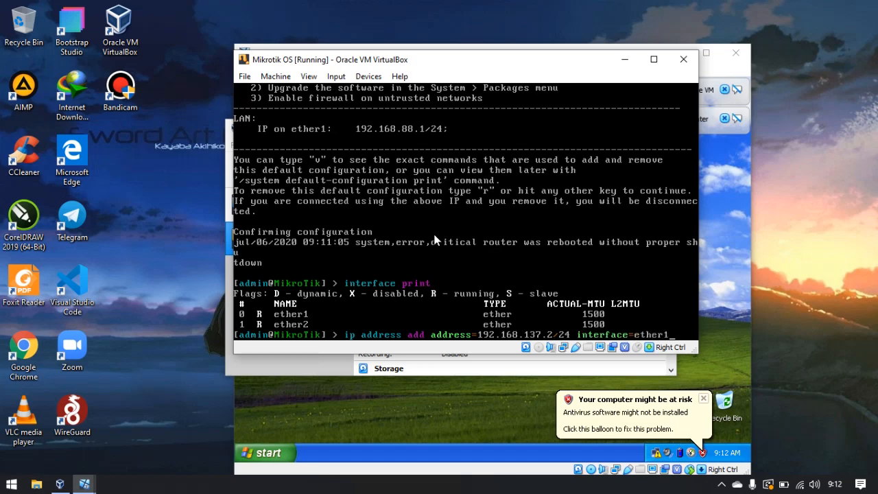
key("Return")
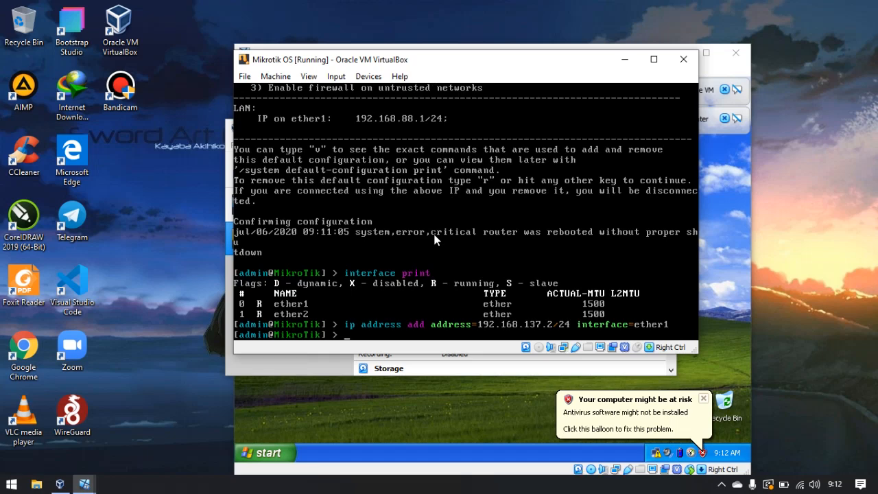
Add a route with gateway 192.168.137.1 on the router.
type("ip route add gat")
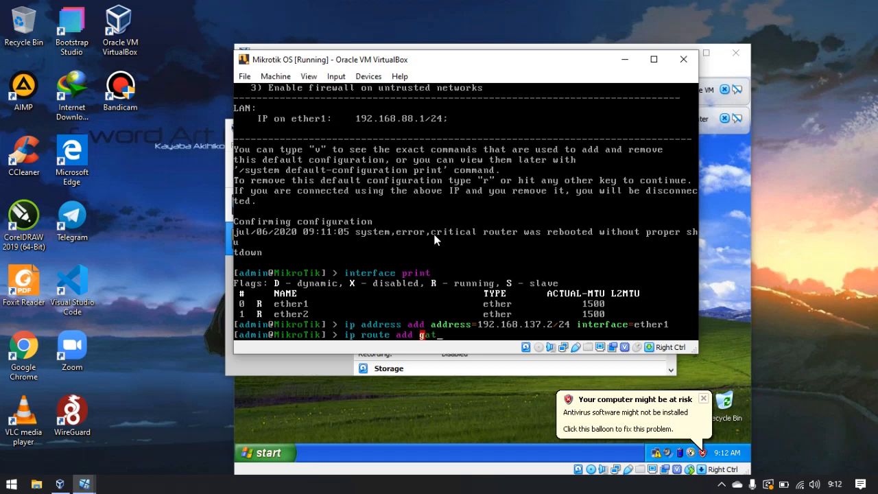
key("Tab")
type("192.168")
type(".137")
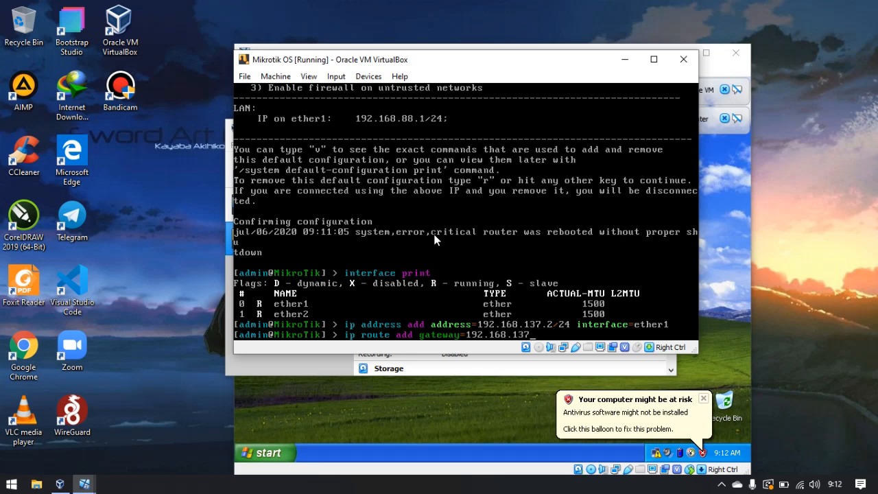
type(".1")
key("Return")
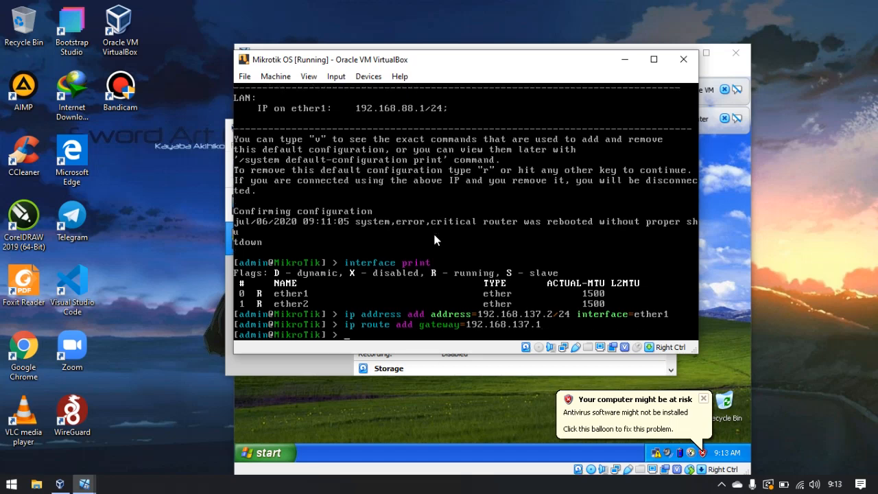
Set the router's DNS servers to 192.168.137.1,8.8.8.8 with allow-remote-requests=yes.
type("ip dns set")
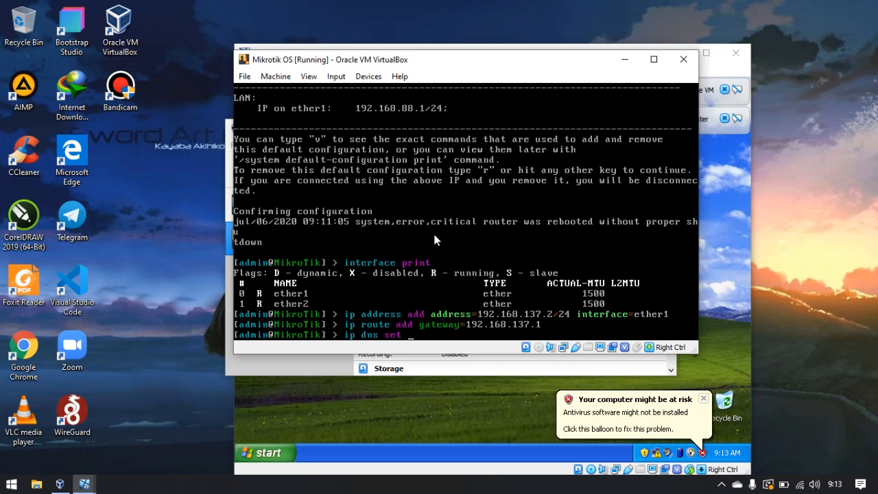
type(" servers=192.168.137")
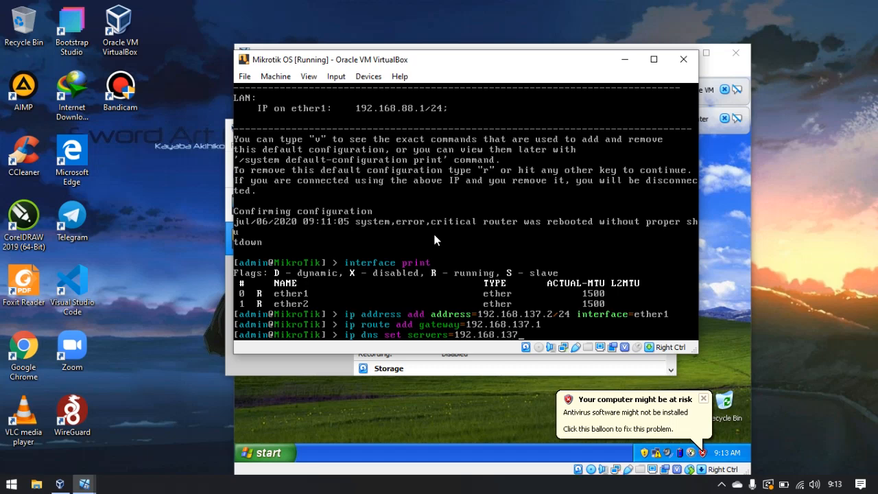
type(".1,8.8")
key("BackSpace")
key("BackSpace")
type("8.8.8 allow-remote-requests=")
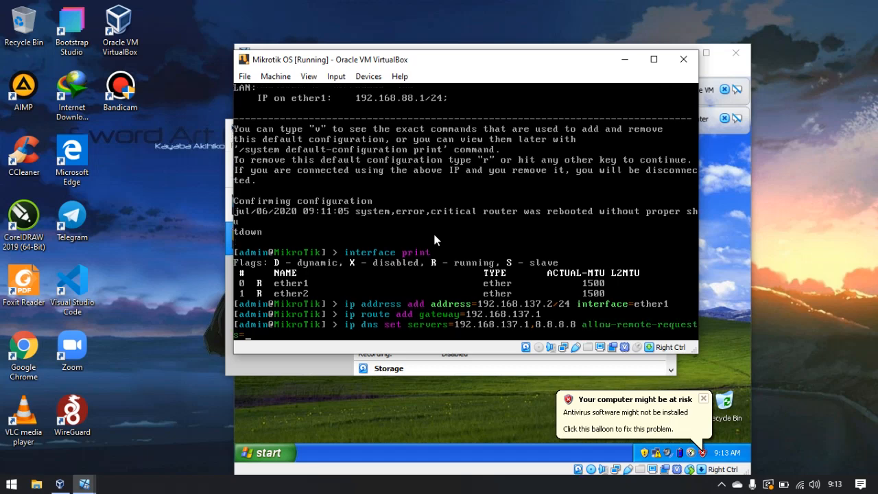
type("yes")
key("Return")
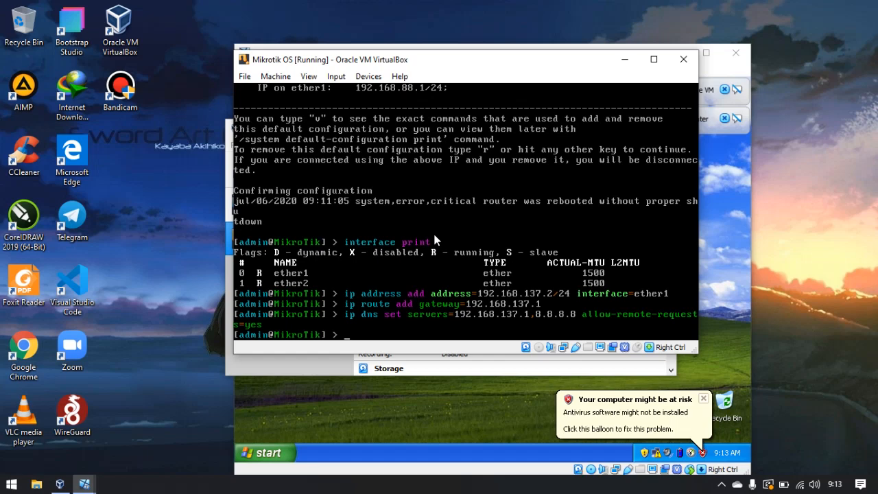
Add a firewall NAT rule on the router with chain srcnat, action masquerade and out-interface ether1.
type("ip firewall nat add ")
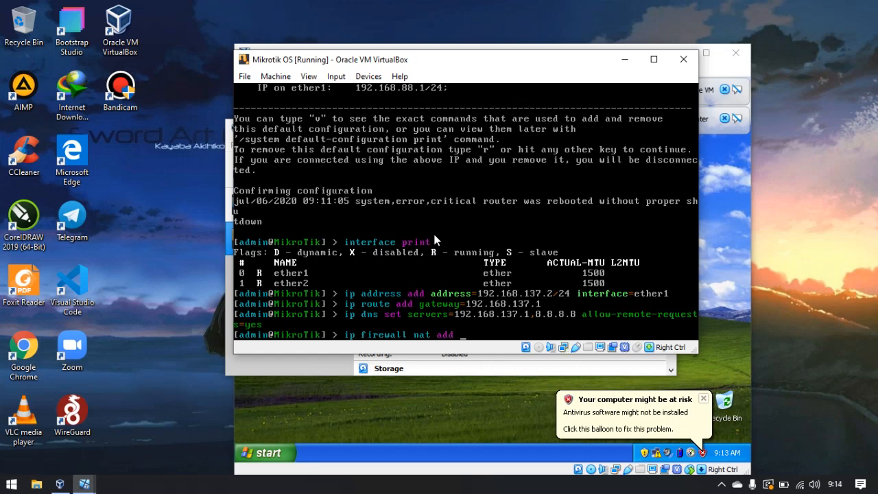
type("chain=srcnat action=mas")
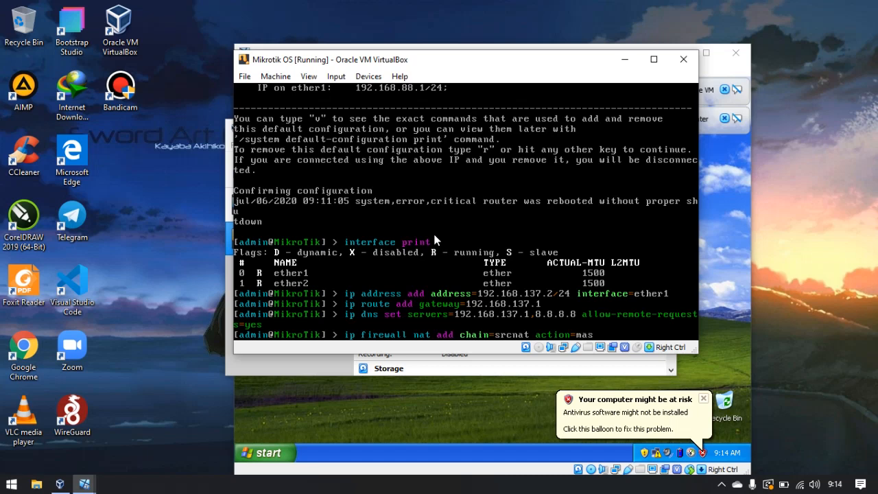
key("Tab")
type("out-")
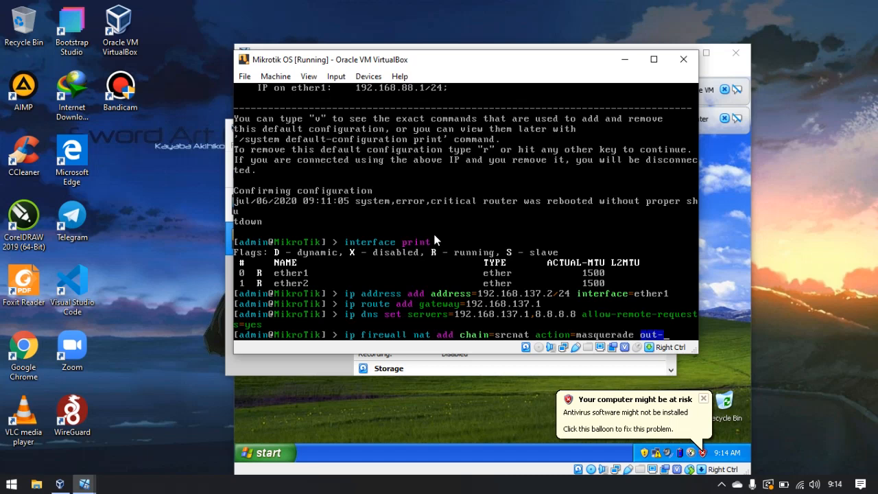
key("Tab")
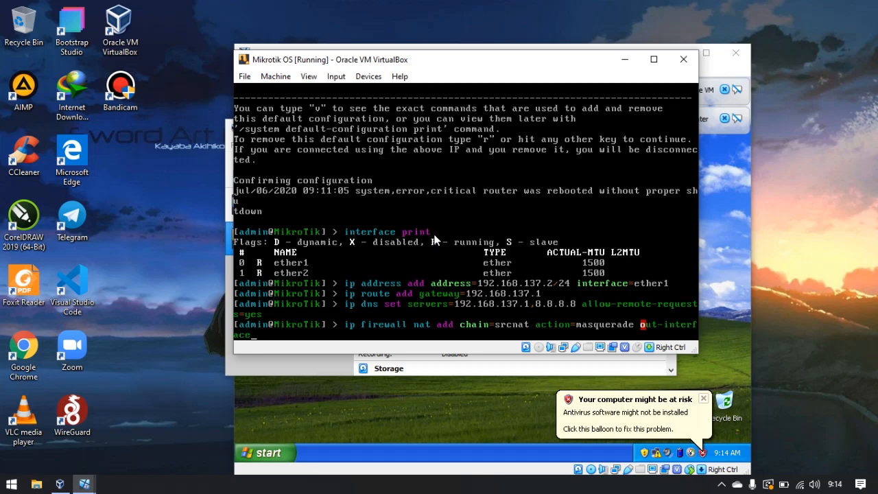
type("=eh")
key("BackSpace")
type("ther1")
key("Return")
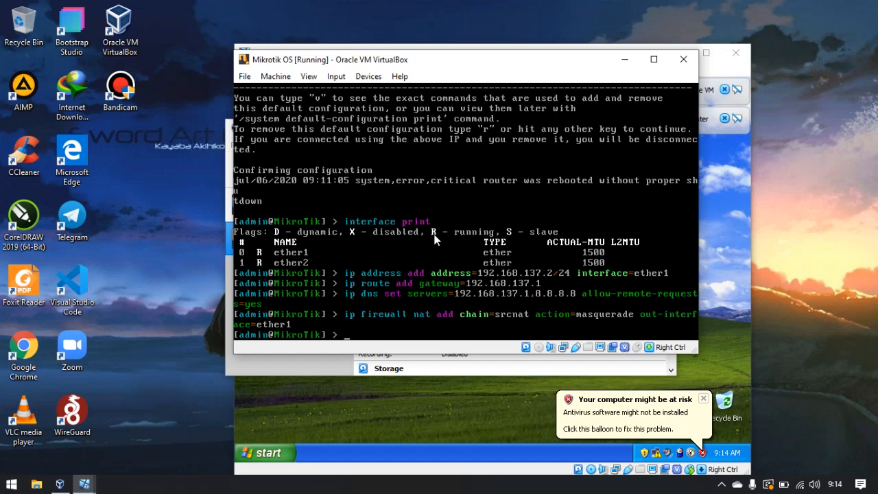
Ping 8.8.8.8 from the router to test internet access, then stop the ping.
type("ping 8.8.8.8")
key("Return")
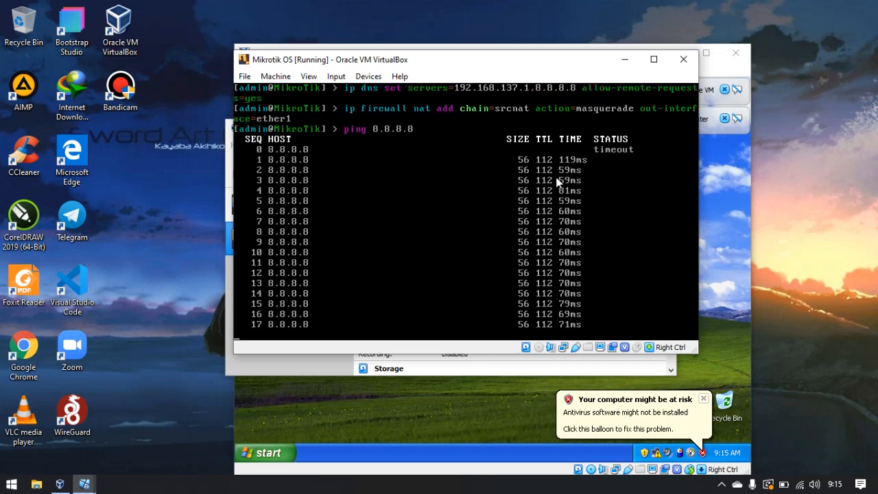
key("ctrl+c")
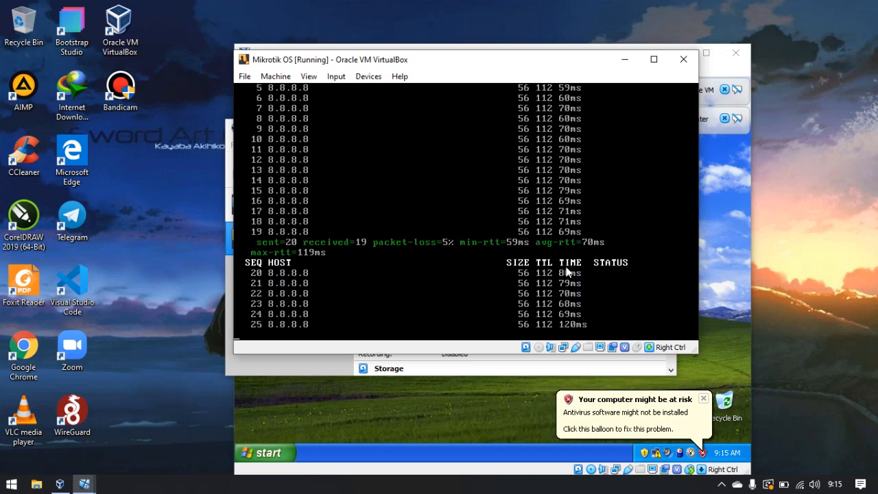
key("ctrl+c")
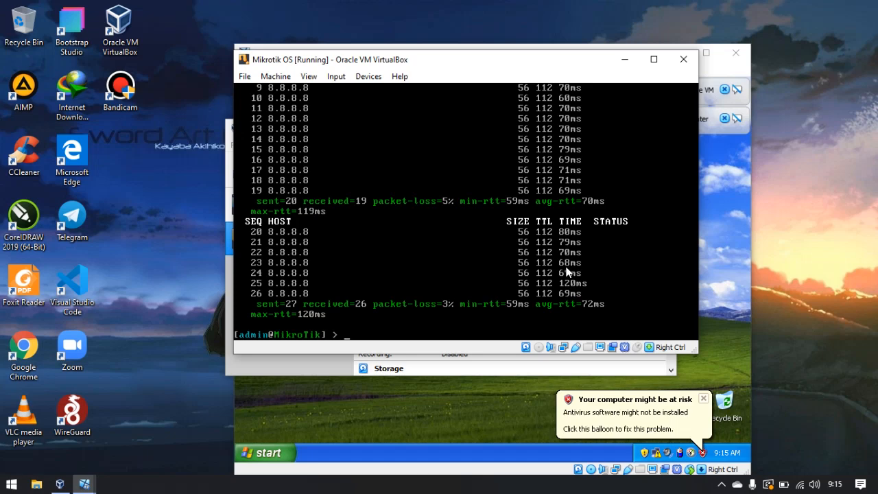
Print the router's IP address list and route table to check the configuration.
type("ip ad")
key("Tab")
type("print")
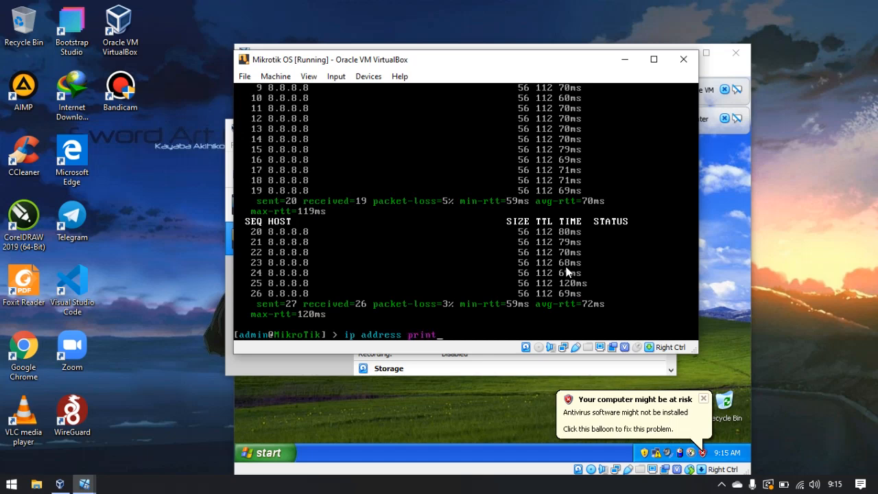
key("Return")
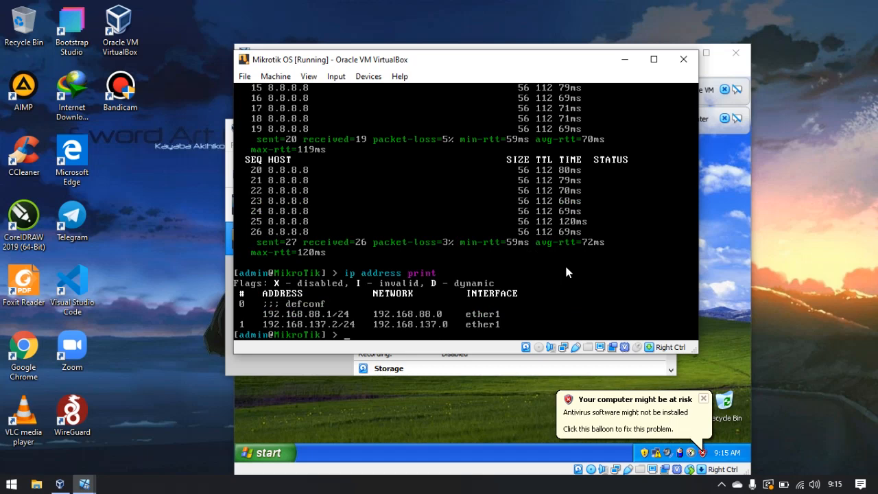
type("ip route print")
key("Return")
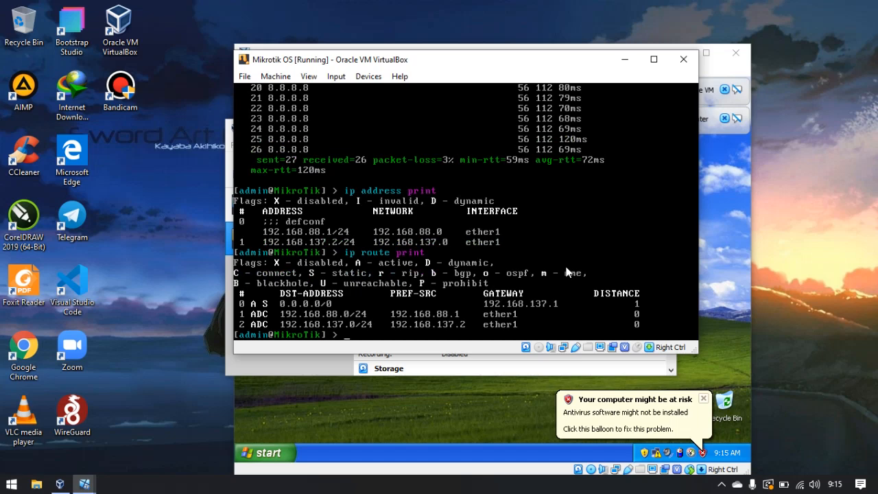
Print the router's DNS settings and firewall NAT rules to check them.
type("ip dns print")
key("Return")
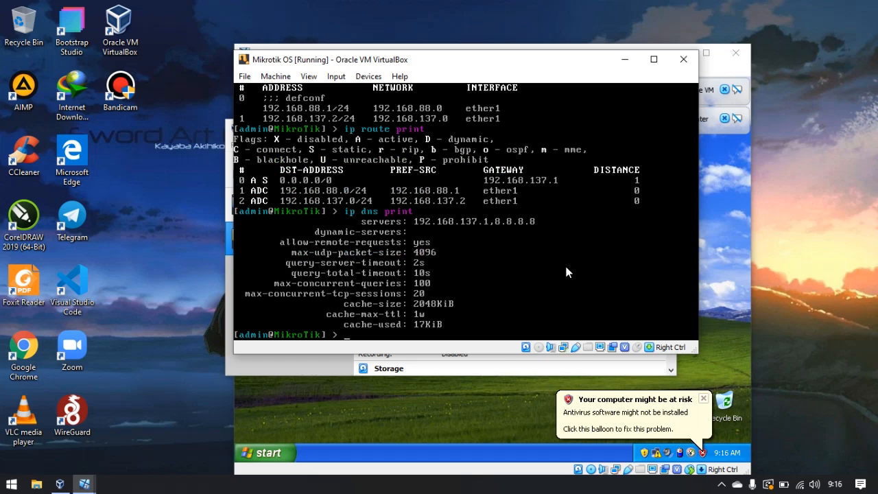
type("ip fire")
key("Tab")
type("print")
key("BackSpace")
key("BackSpace")
key("BackSpace")
key("BackSpace")
key("BackSpace")
key("BackSpace")
key("BackSpace")
key("BackSpace")
key("BackSpace")
key("BackSpace")
key("BackSpace")
key("BackSpace")
key("BackSpace")
key("BackSpace")
key("BackSpace")
type("firewall nat")
type("print")
key("Return")
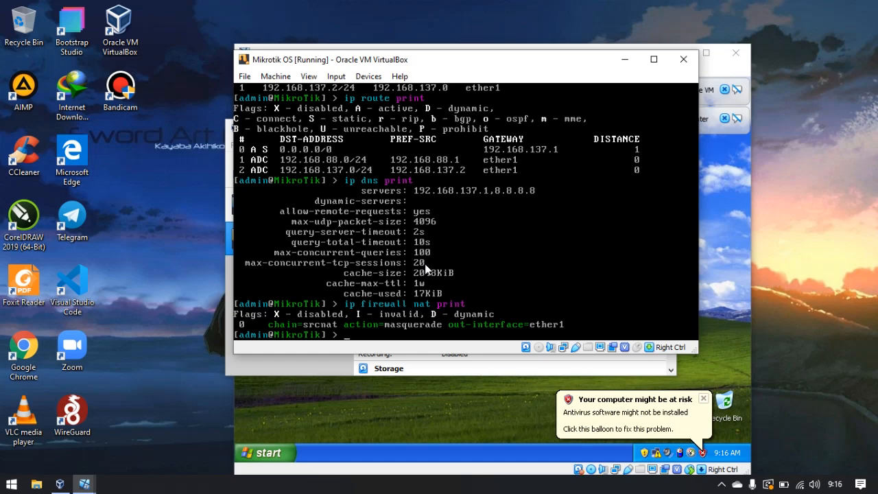
Add the IP address 192.168.100.1/24 to interface ether2 on the router.
type("ip address add ad")
key("Tab")
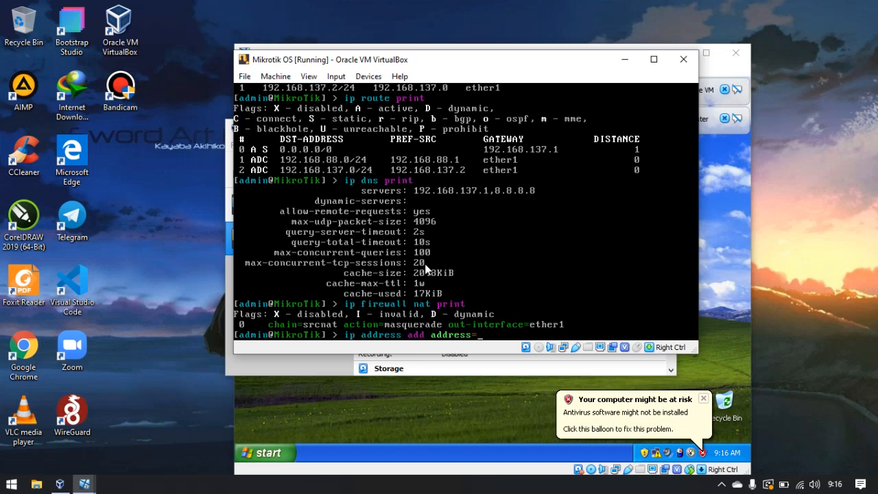
type("192.168.100.1/24")
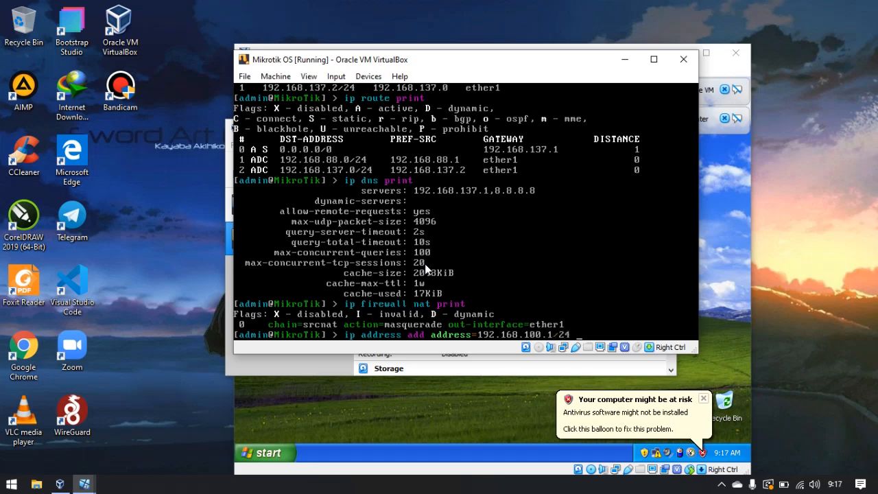
type(" interface=ether")
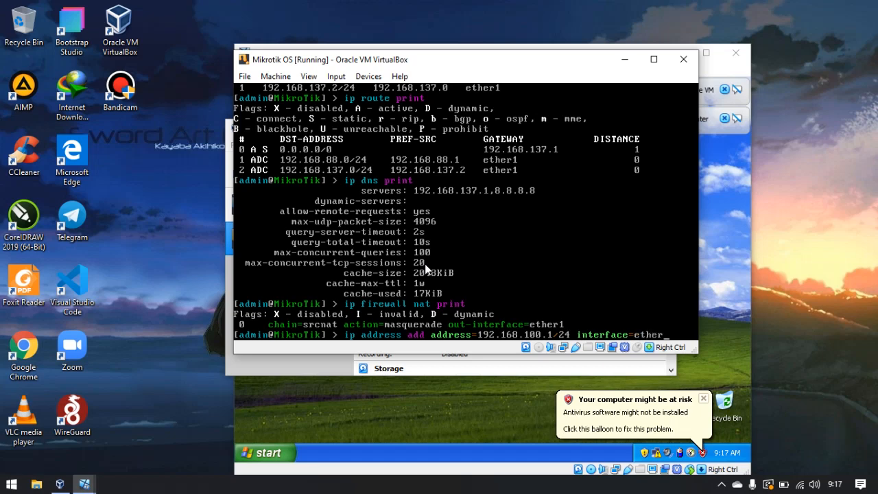
type("2")
key("Return")
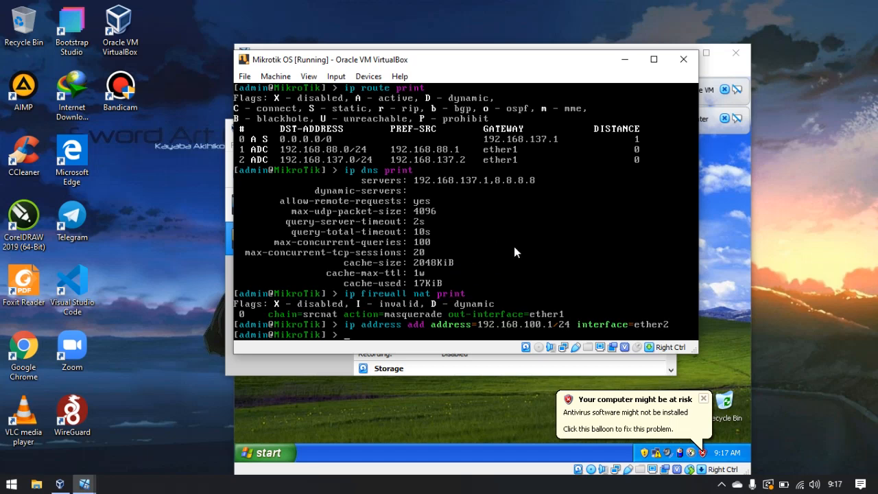
In the XP VM, open the Local Area Connection's TCP/IP properties and set the IP address to 192.168.100.2.
left_click(733, 204)
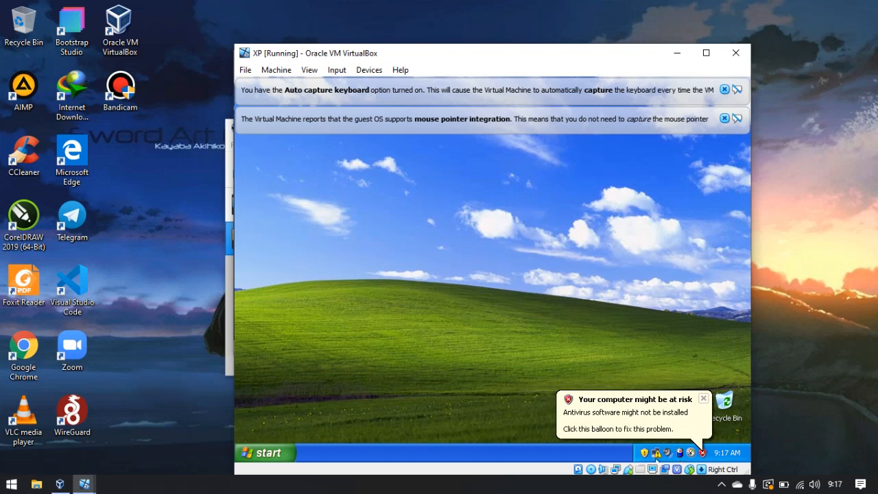
double_click(655, 453)
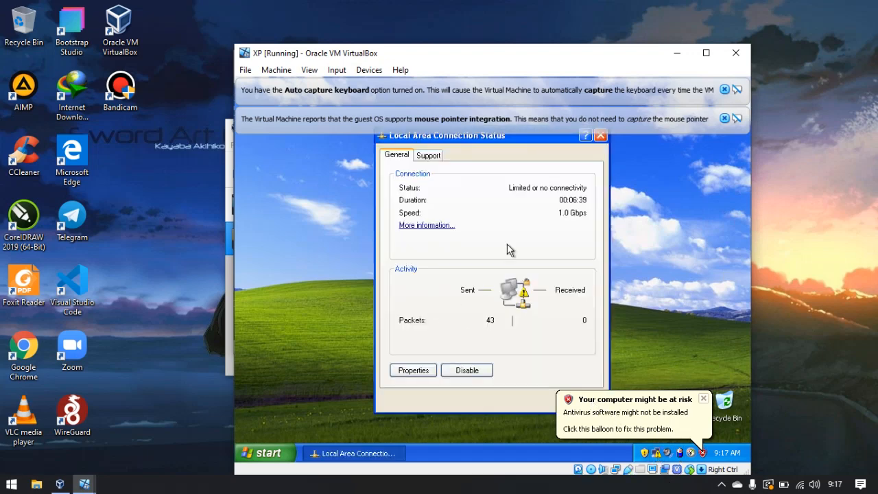
left_click(425, 371)
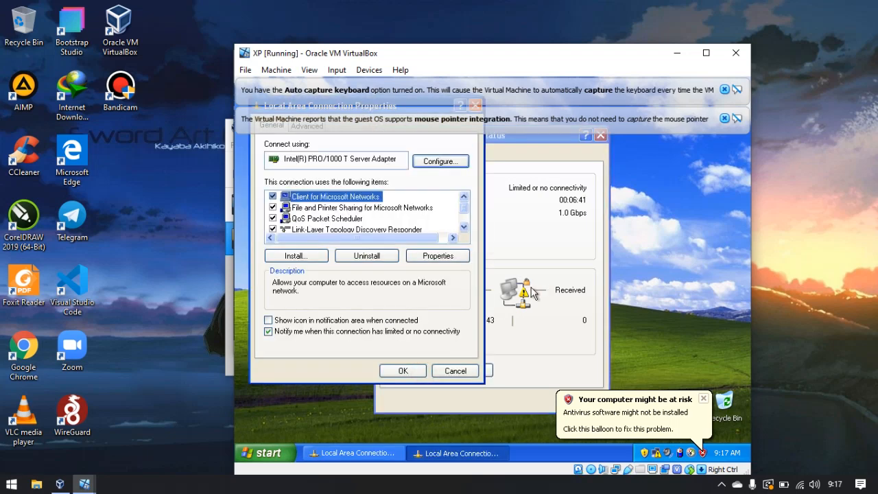
scroll(368, 230, "down", 1)
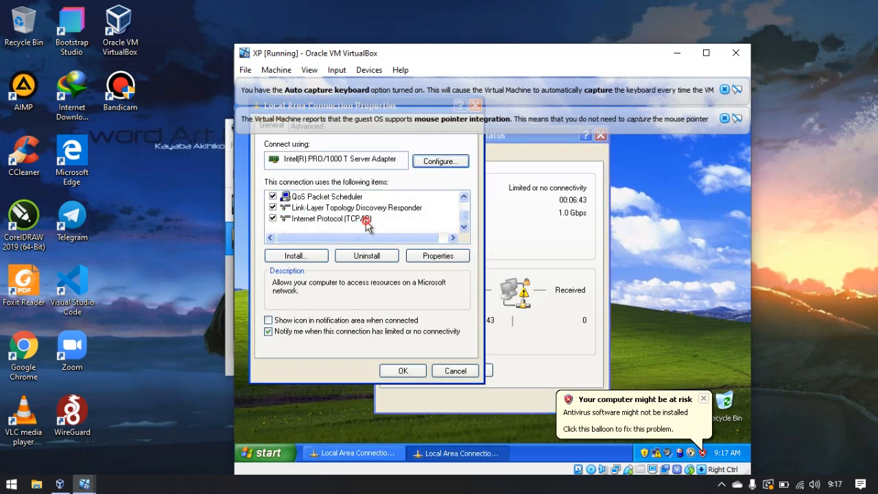
double_click(366, 220)
left_click(371, 246)
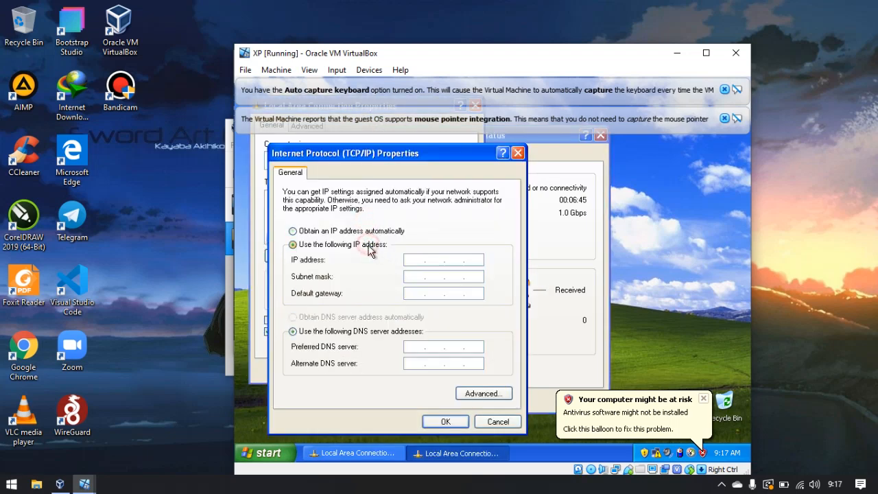
left_click(408, 261)
type("192 . 168 . ")
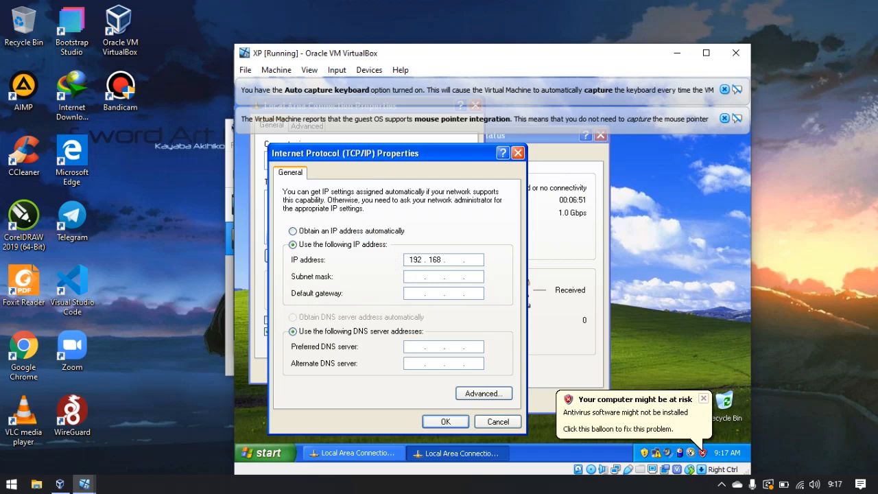
type("100 . 2")
key("Tab")
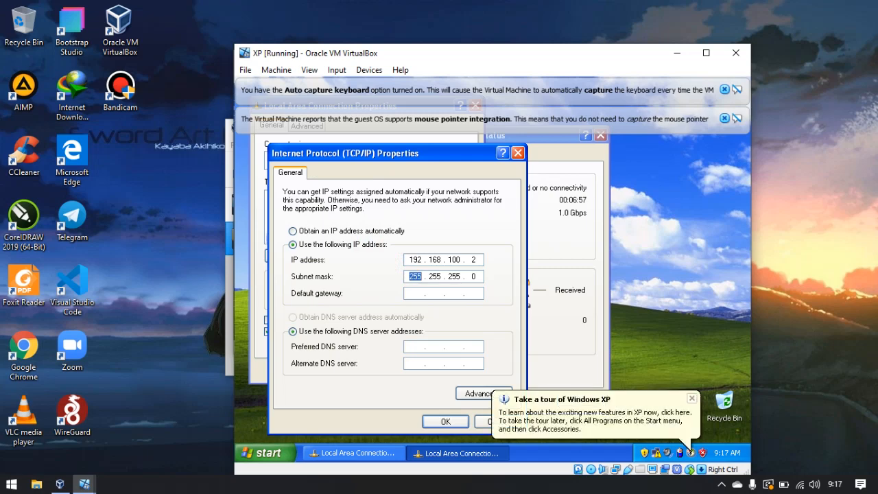
Set the default gateway to 192.168.100.1 and the DNS servers to 192.168.137.1 and 8.8.8.8.
key("Tab")
type("192 . 168 . 100 . 1")
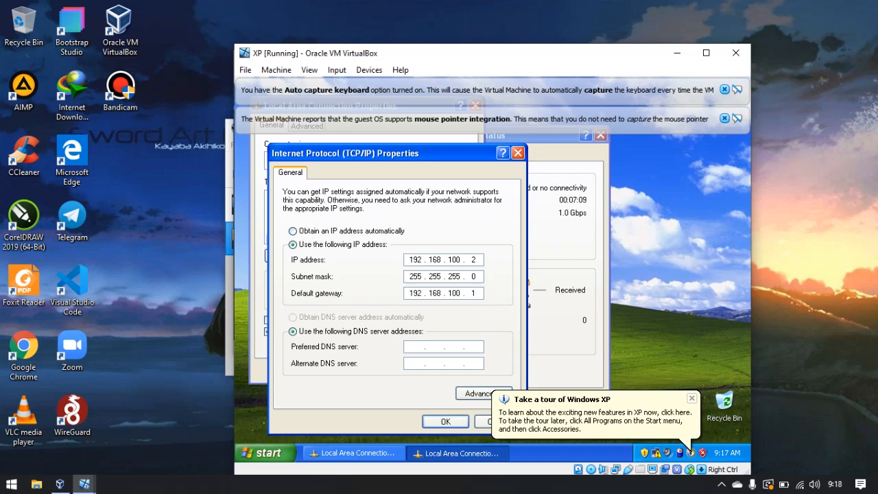
left_click(416, 346)
type("192 . 168 . 137 . 1")
key("Tab")
type("8.8.8.8")
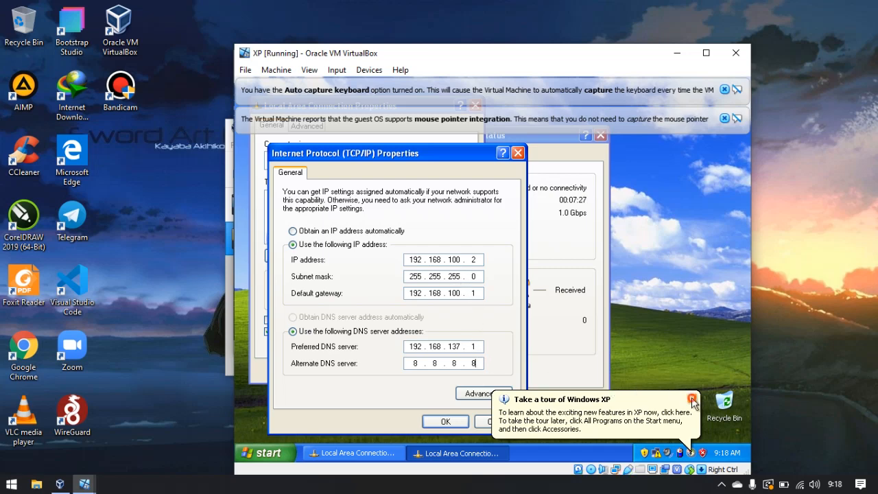
Apply the TCP/IP settings and close the connection properties and status dialogs.
left_click(688, 396)
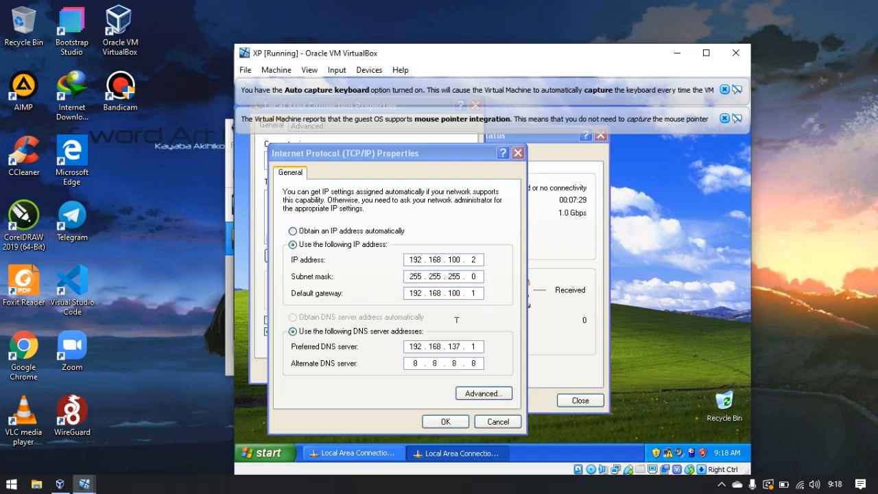
left_click(445, 422)
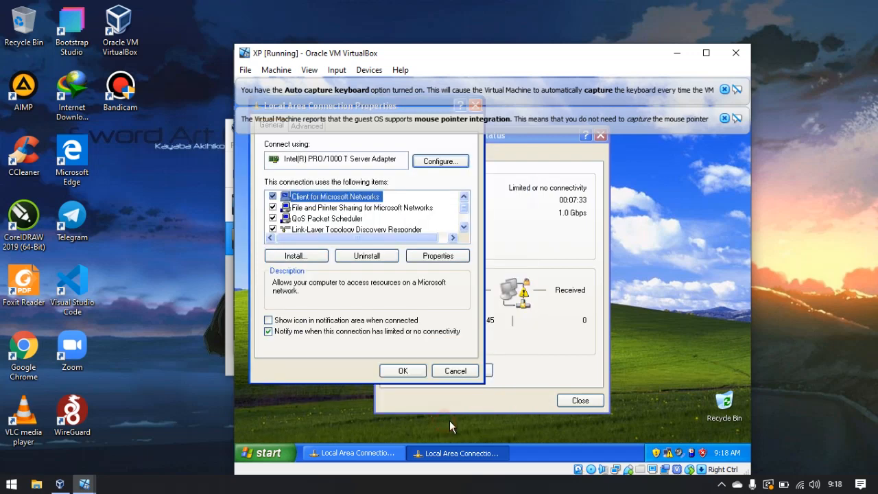
left_click(410, 371)
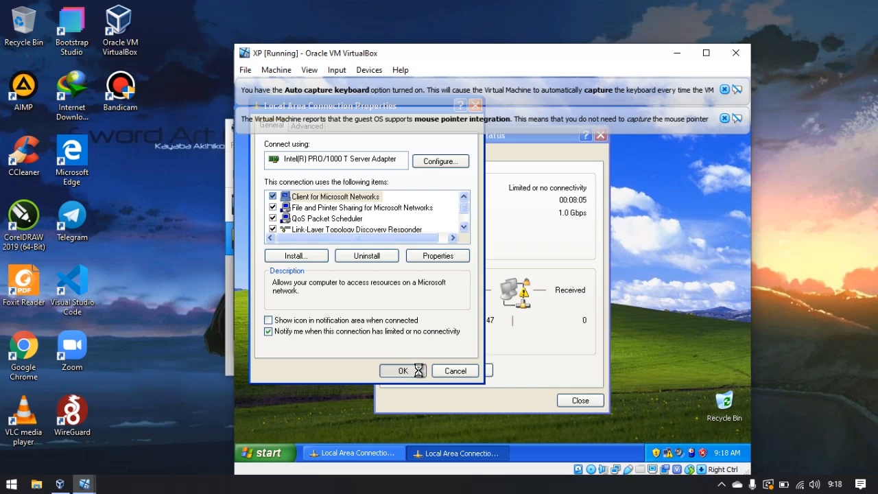
left_click(723, 119)
left_click(724, 89)
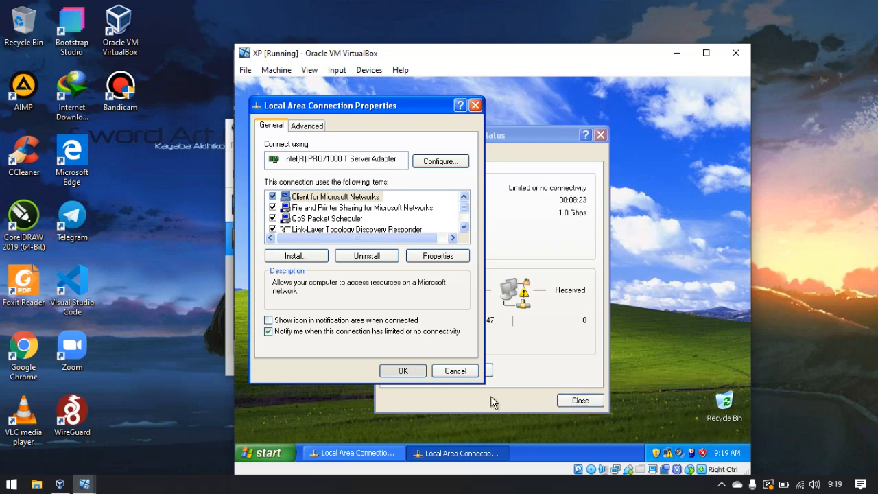
left_click(401, 370)
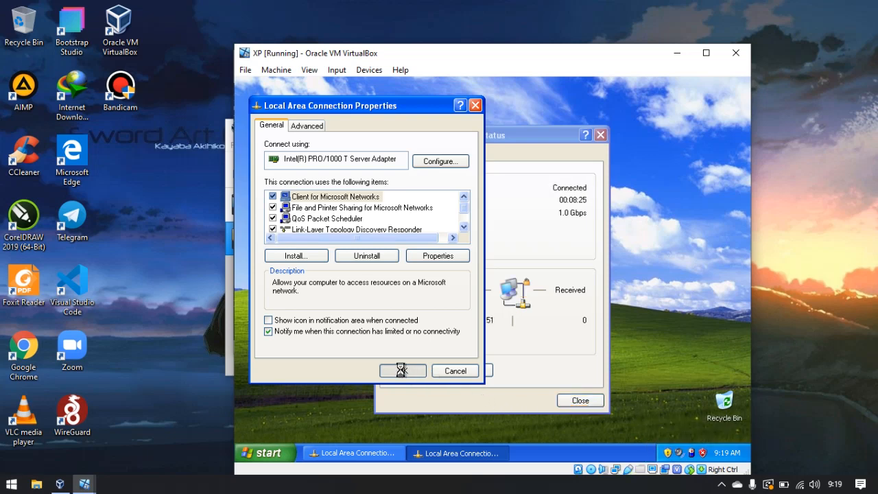
left_click(580, 400)
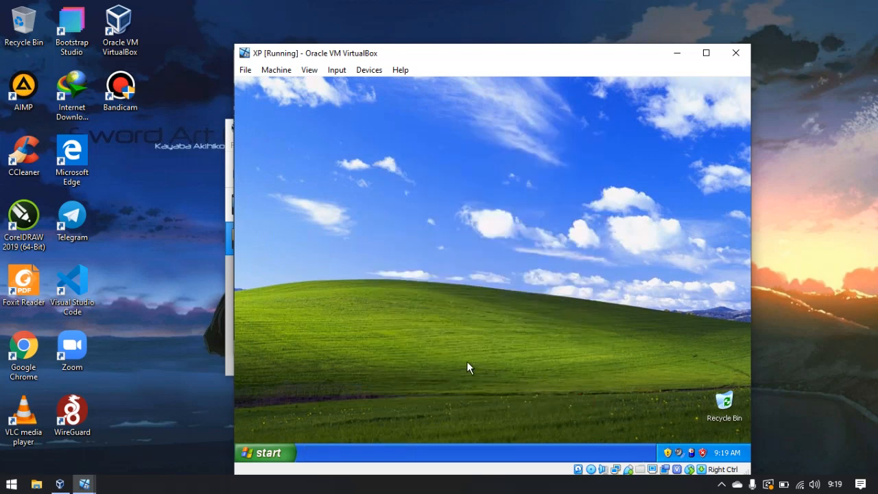
Run a ping to 8.8.8.8 from the XP VM.
key("super+r")
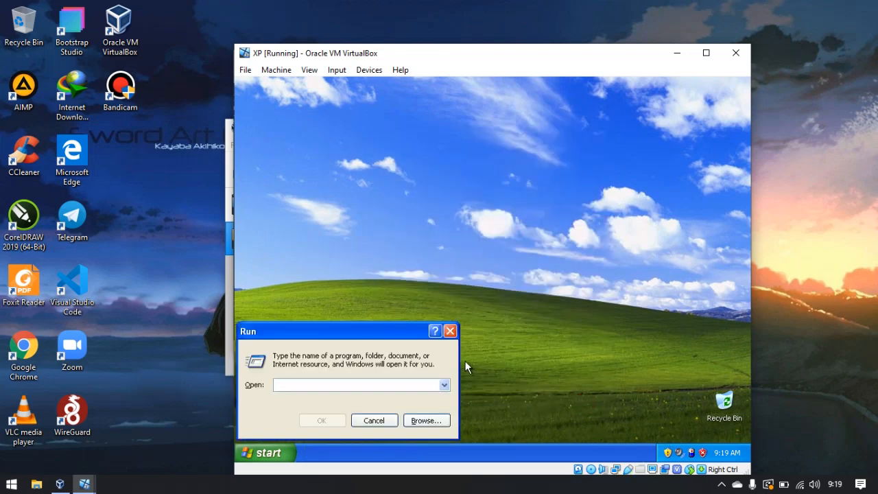
type("ping")
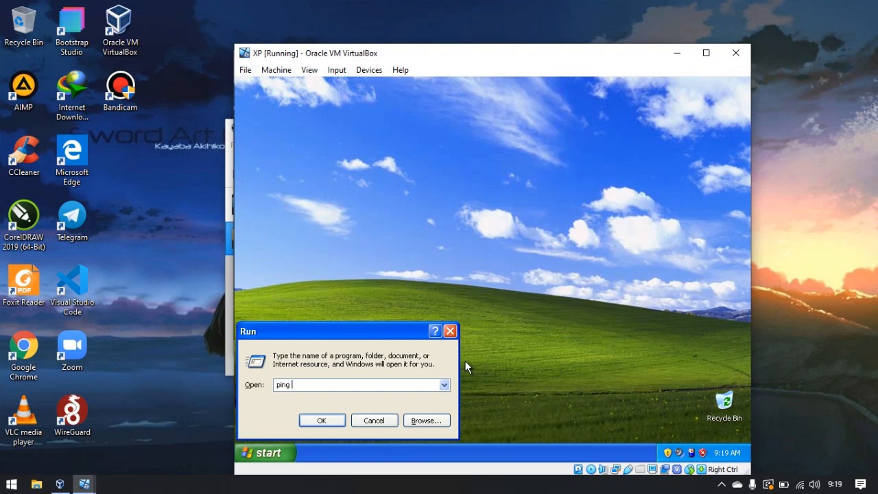
type(" 8.8.8.8")
key("Return")
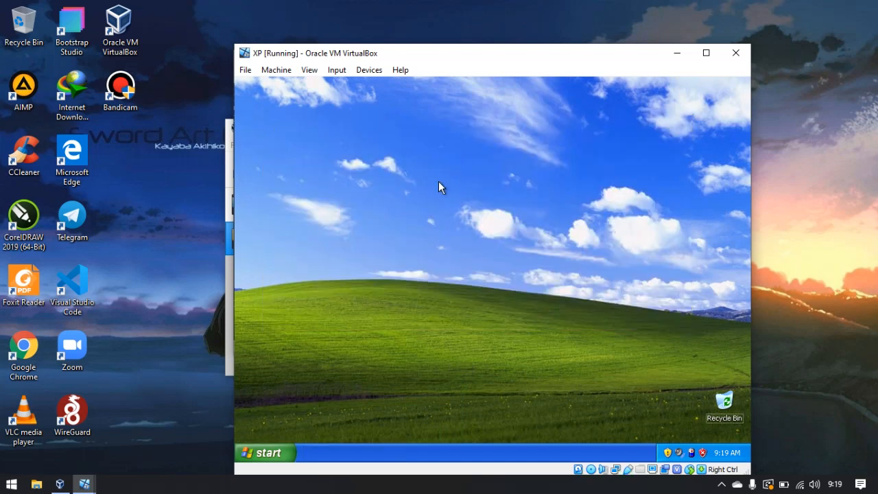
key("super+r")
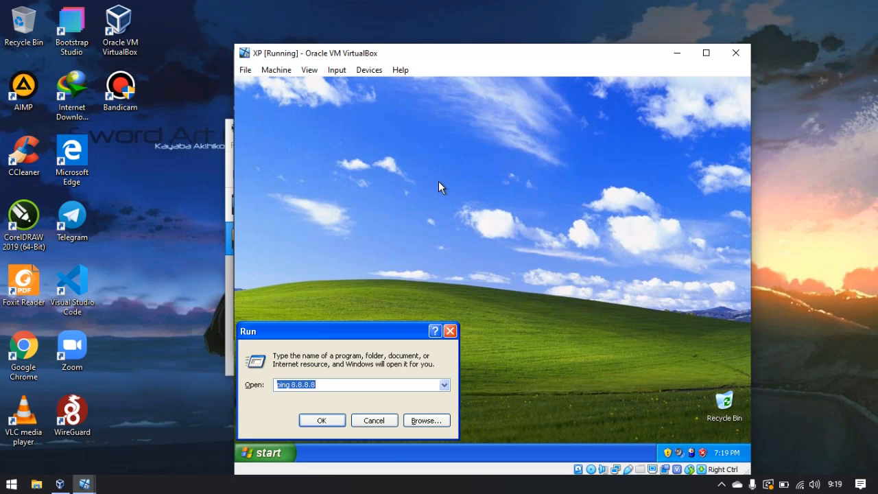
key("End")
key("BackSpace")
key("BackSpace")
key("BackSpace")
key("BackSpace")
key("BackSpace")
key("BackSpace")
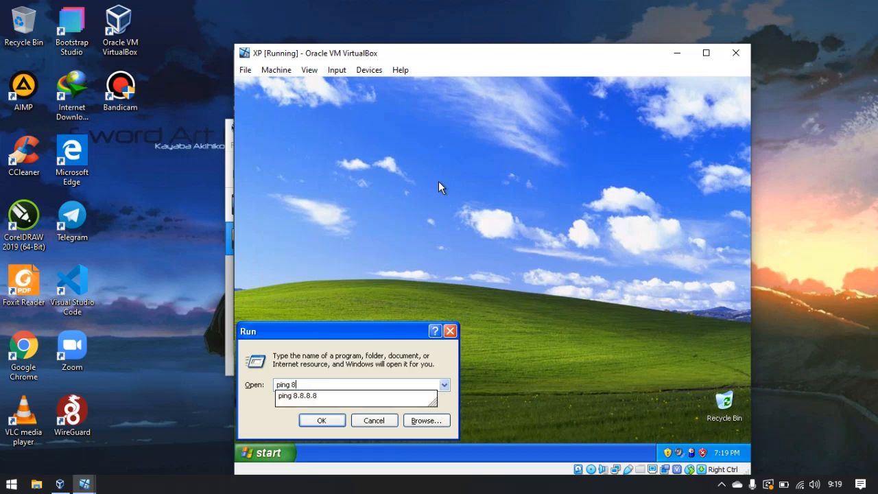
key("BackSpace")
type("www.g")
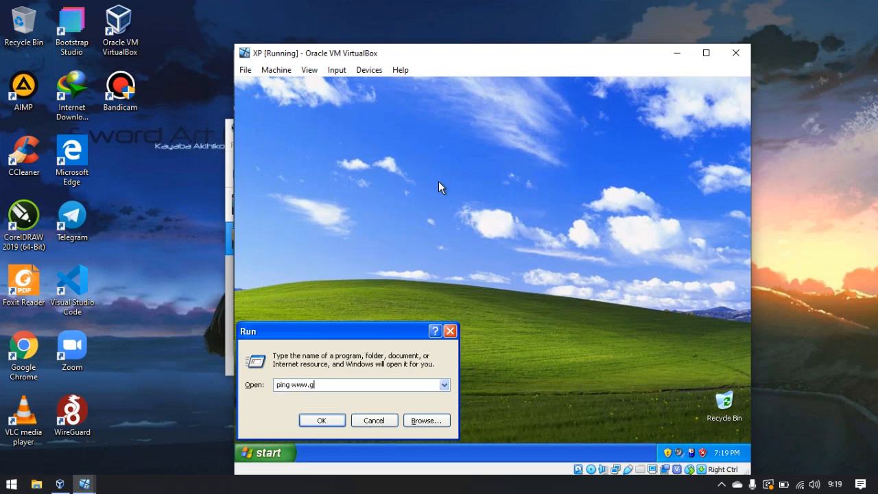
type("oogle.com -t")
key("Return")
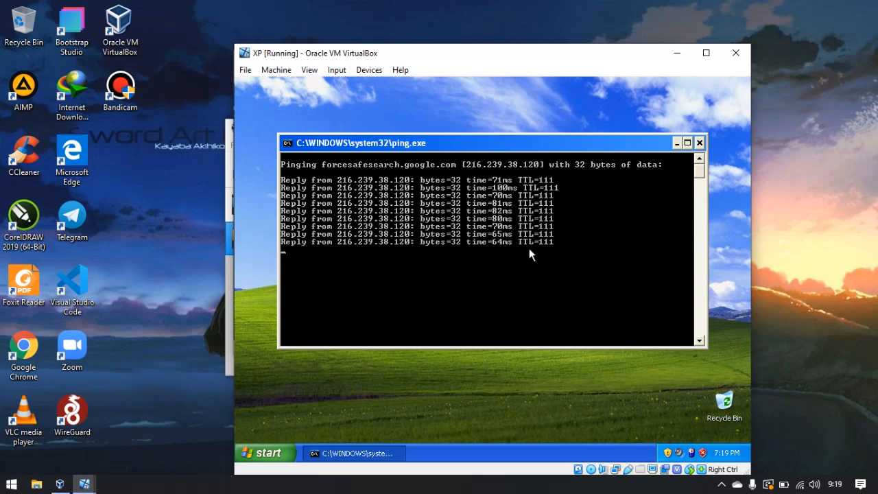
left_click(699, 143)
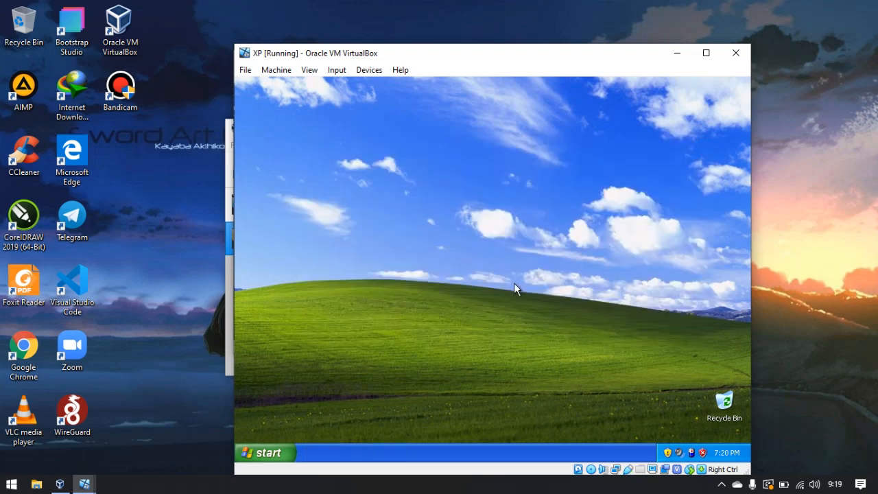